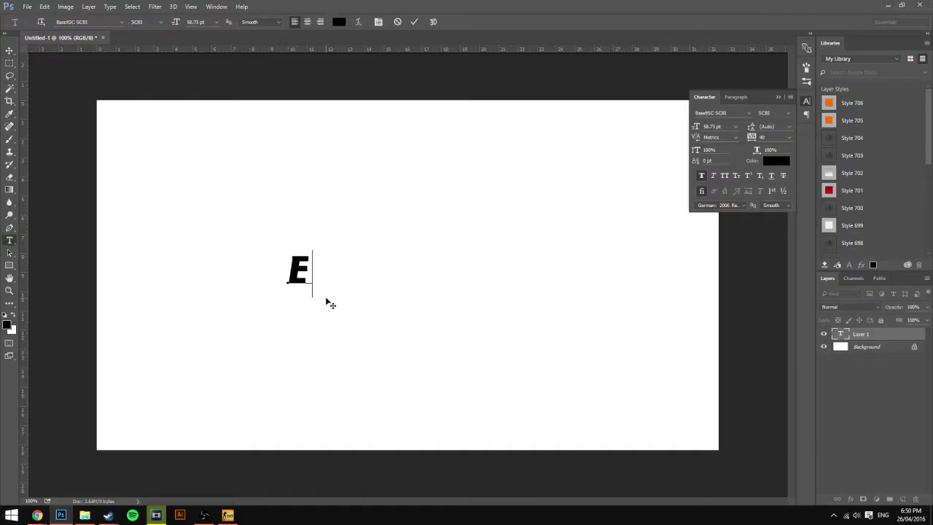
Step: Type EASY PHOTOSHOP and set it to BigNoodleTitling Oblique at 80.73 pt
{"action": "type", "text": "ASY PH"}
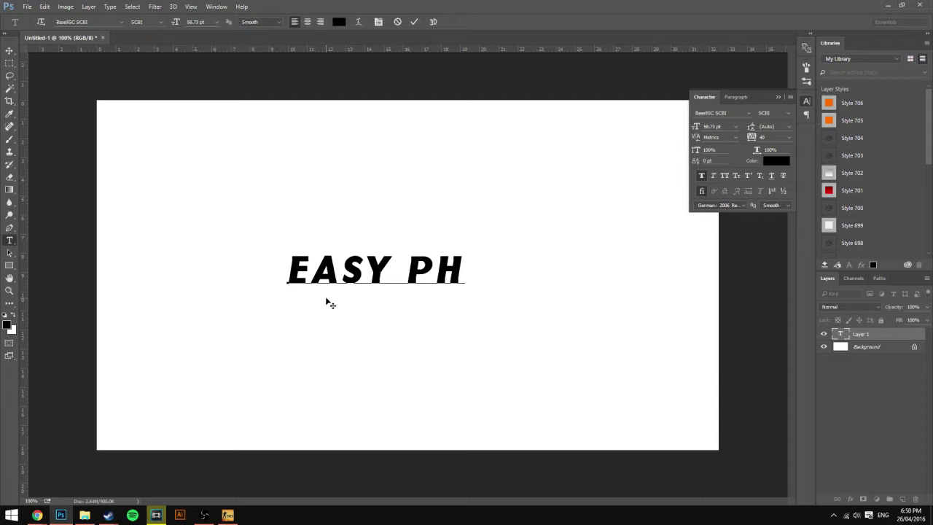
{"action": "type", "text": "OTOSHOP"}
{"action": "key", "text": "ctrl+a"}
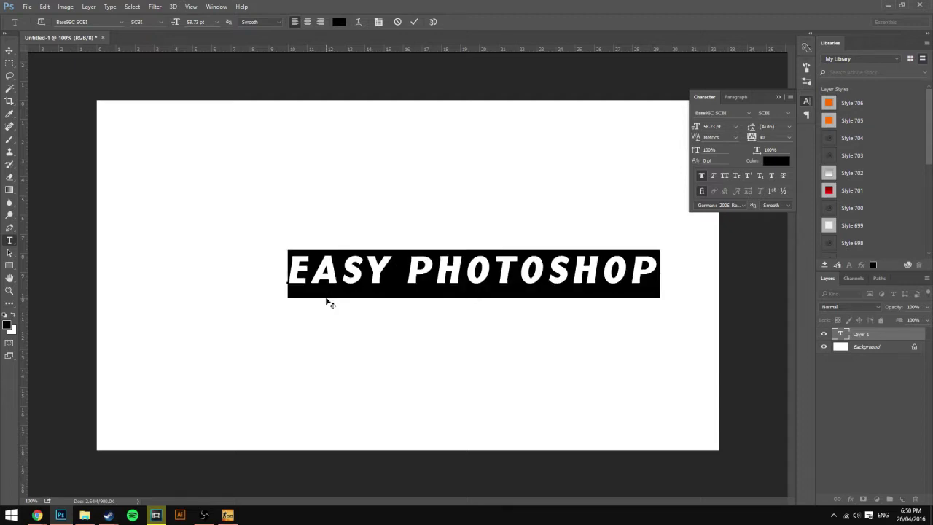
{"action": "left_click", "coordinate": [122, 21]}
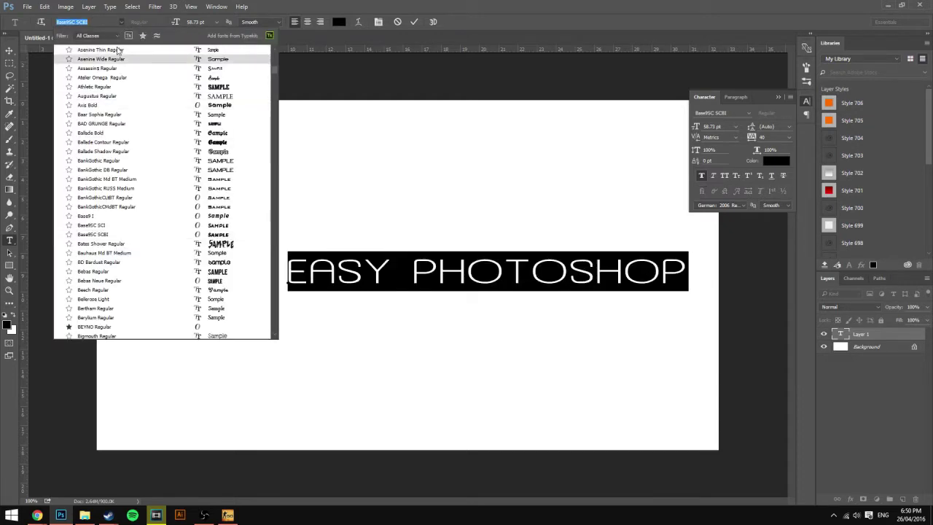
{"action": "scroll", "coordinate": [129, 195], "scroll_direction": "down", "scroll_amount": 1}
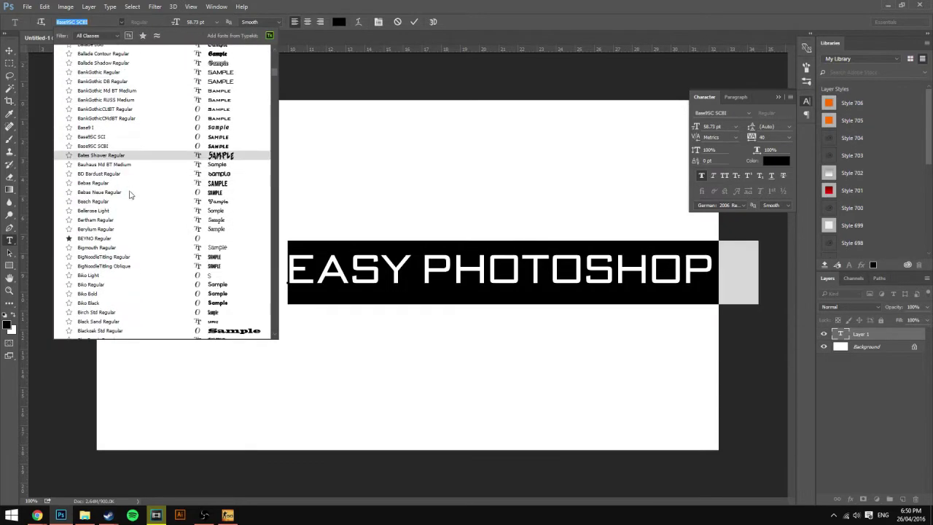
{"action": "left_click", "coordinate": [143, 267]}
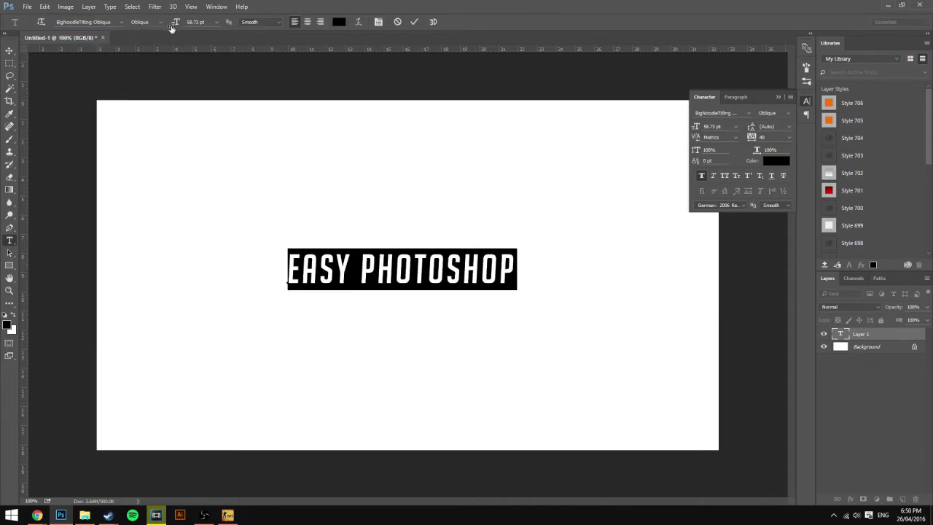
{"action": "left_click_drag", "start_coordinate": [172, 28], "coordinate": [186, 25]}
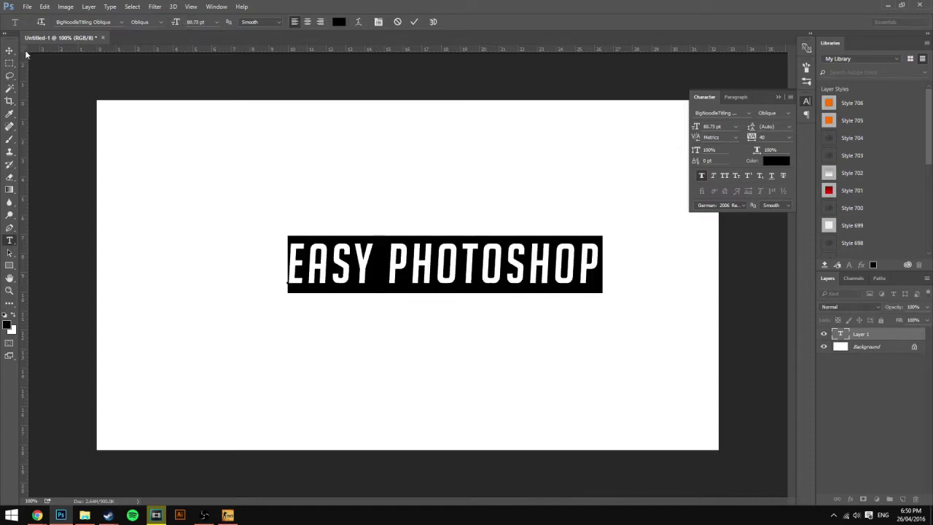
{"action": "left_click", "coordinate": [10, 50]}
Step: Add a separate '5' text layer above the title and select it for restyling
{"action": "left_click", "coordinate": [10, 241]}
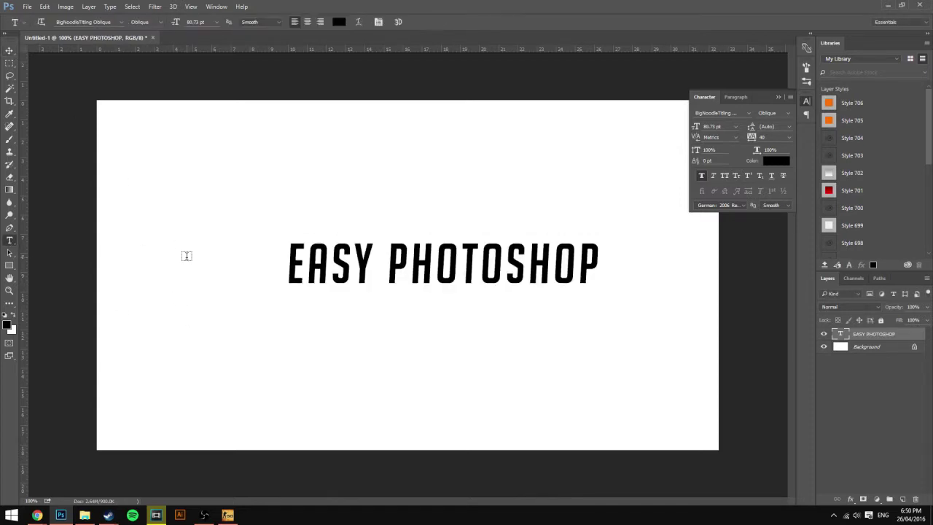
{"action": "left_click", "coordinate": [186, 256]}
{"action": "type", "text": "5"}
{"action": "key", "text": "ctrl+a"}
{"action": "left_click", "coordinate": [121, 21]}
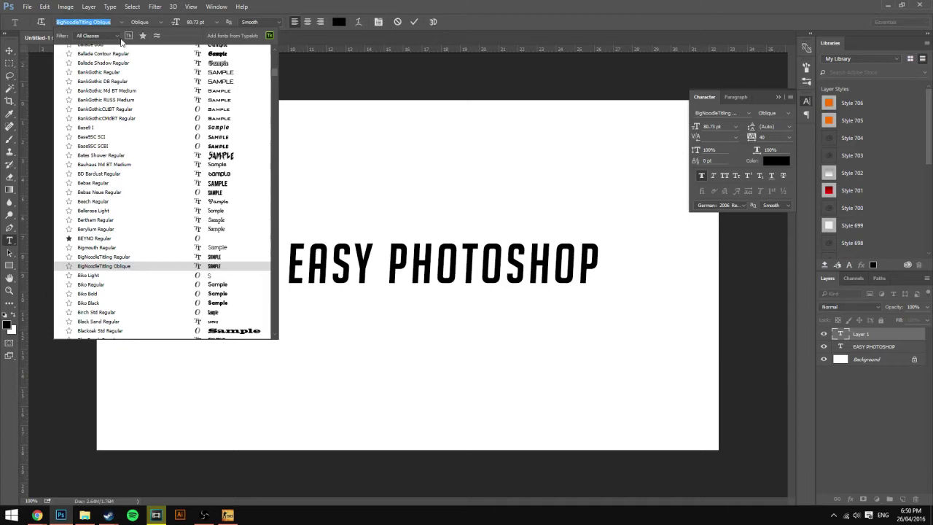
Step: Restyle the 5 in Brush Script Std Medium at 153.73 pt
{"action": "left_click", "coordinate": [10, 50]}
{"action": "left_click_drag", "start_coordinate": [195, 196], "coordinate": [520, 142]}
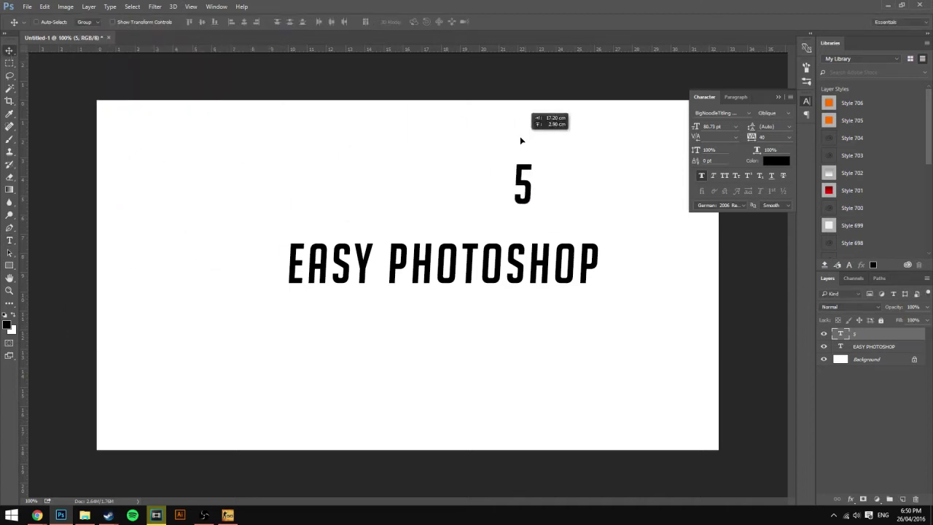
{"action": "left_click", "coordinate": [10, 241]}
{"action": "double_click", "coordinate": [526, 186]}
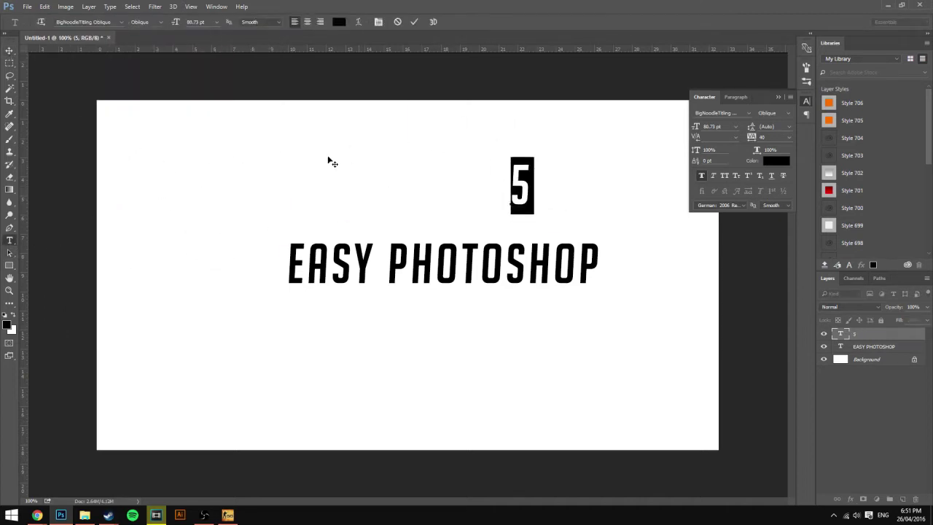
{"action": "left_click", "coordinate": [122, 22]}
{"action": "scroll", "coordinate": [167, 260], "scroll_direction": "down", "scroll_amount": 2}
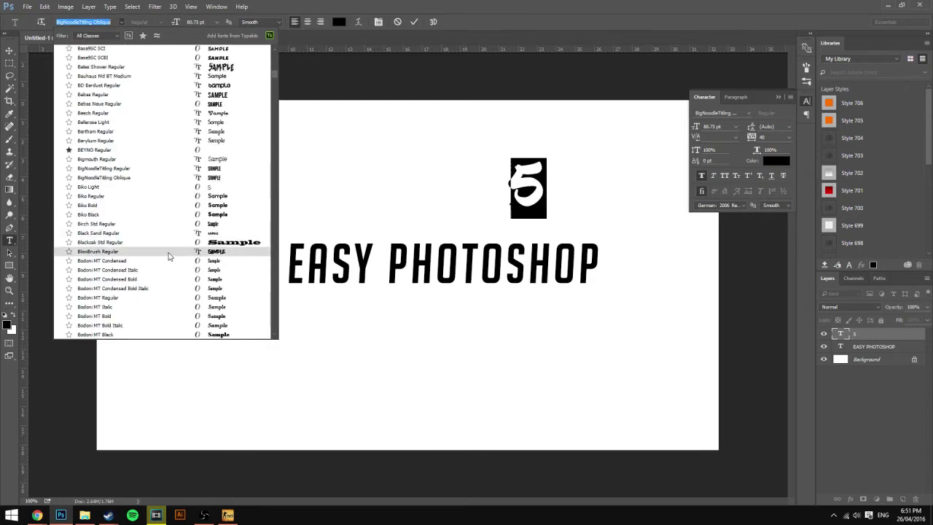
{"action": "scroll", "coordinate": [170, 263], "scroll_direction": "down", "scroll_amount": 3}
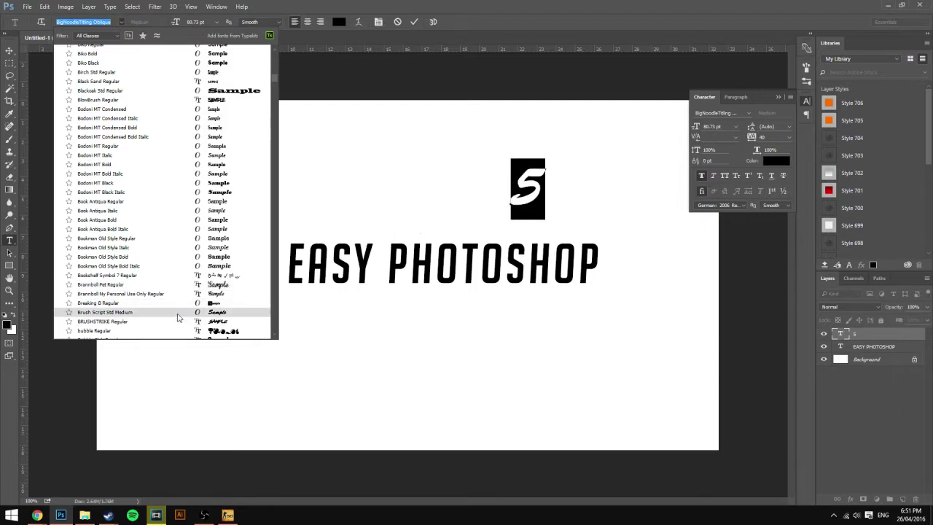
{"action": "left_click", "coordinate": [177, 313]}
{"action": "left_click_drag", "start_coordinate": [175, 23], "coordinate": [229, 29]}
Step: Place the 5 over the E of EASY and nudge both title layers slightly left
{"action": "left_click", "coordinate": [10, 50]}
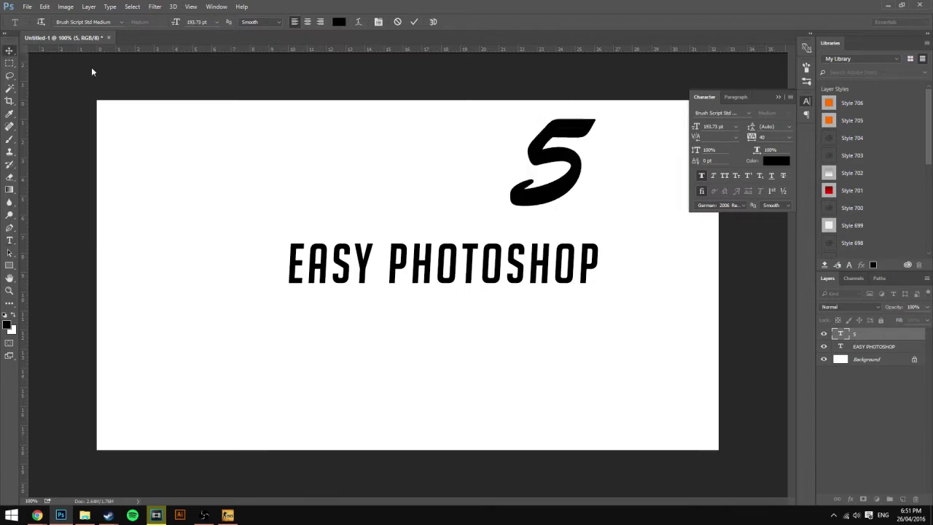
{"action": "left_click_drag", "start_coordinate": [521, 160], "coordinate": [233, 274]}
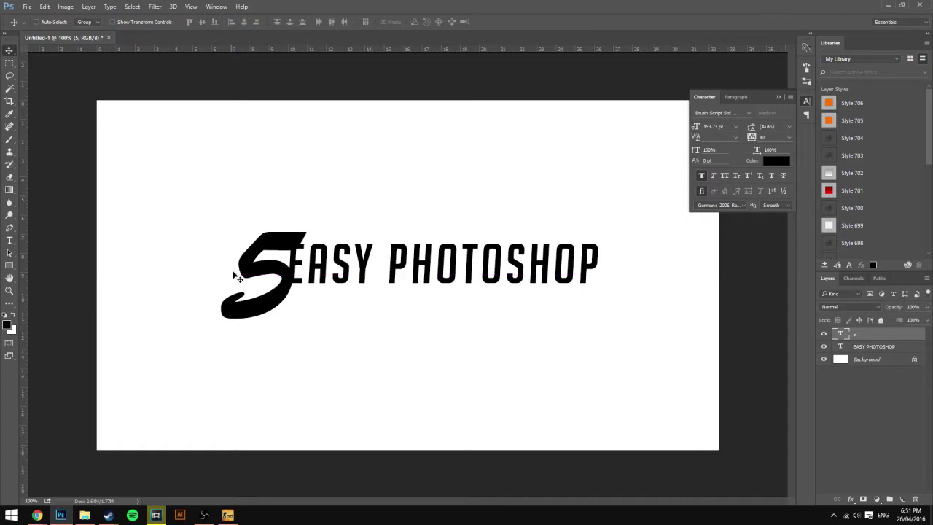
{"action": "left_click", "coordinate": [876, 349], "text": "shift"}
{"action": "mouse_move", "coordinate": [415, 274]}
{"action": "left_mouse_down"}
{"action": "mouse_move", "coordinate": [402, 274]}
{"action": "mouse_move", "coordinate": [413, 274]}
{"action": "left_mouse_up"}
Step: Add a 55.73 pt 'TIPS FOR BEGINN' text line below EASY PHOTOSHOP
{"action": "left_click", "coordinate": [9, 240]}
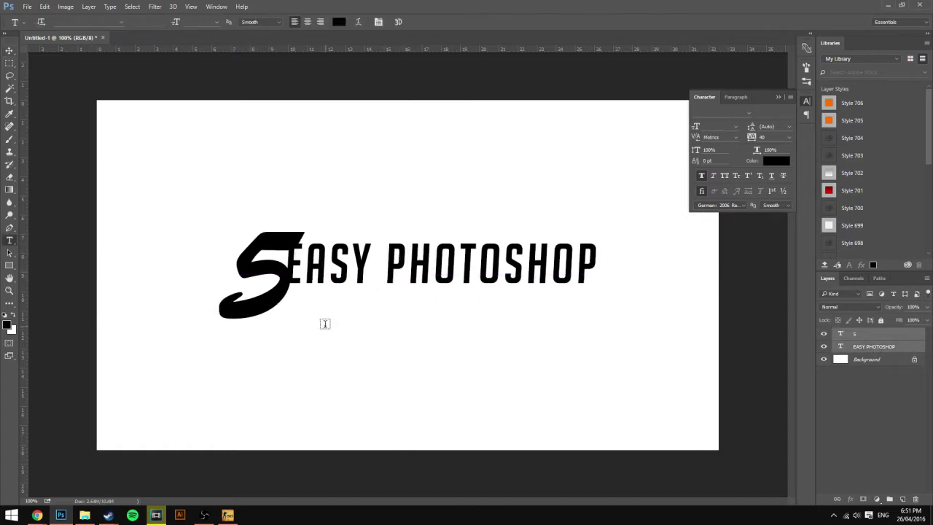
{"action": "left_click", "coordinate": [325, 324]}
{"action": "type", "text": "TIP"}
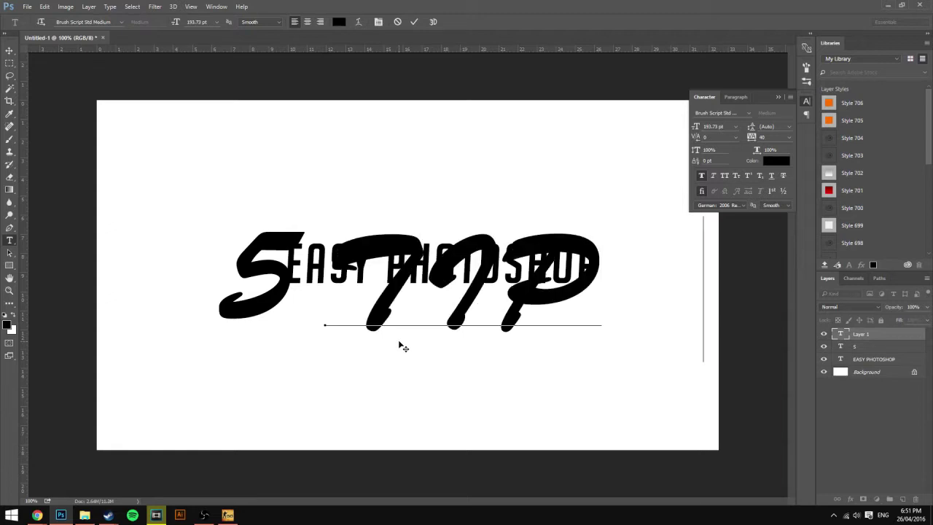
{"action": "type", "text": "S"}
{"action": "key", "text": "ctrl+a"}
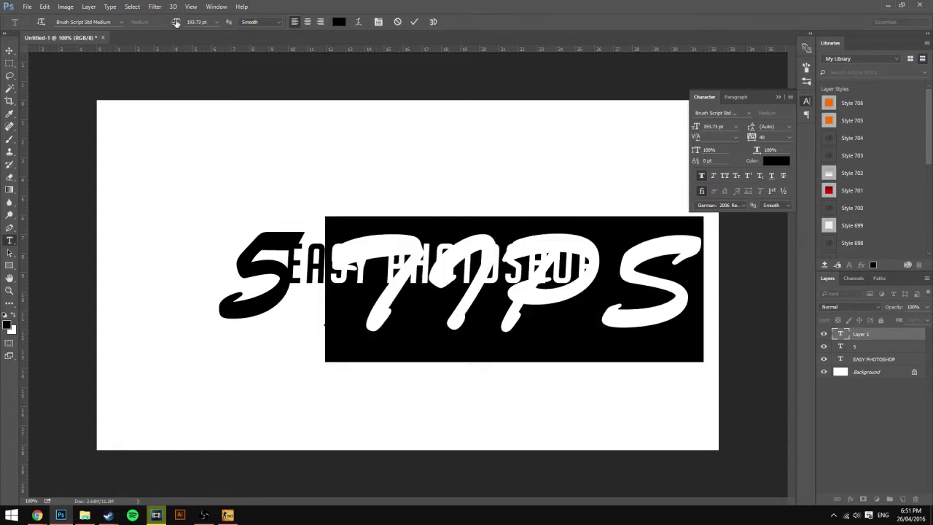
{"action": "left_click_drag", "start_coordinate": [176, 22], "coordinate": [108, 44]}
{"action": "left_click", "coordinate": [431, 314]}
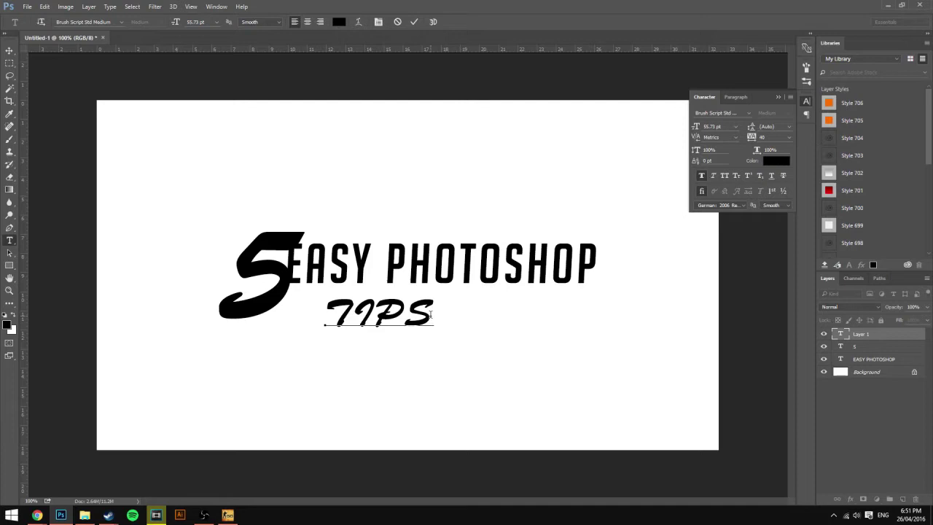
{"action": "type", "text": "FOR BEGINN"}
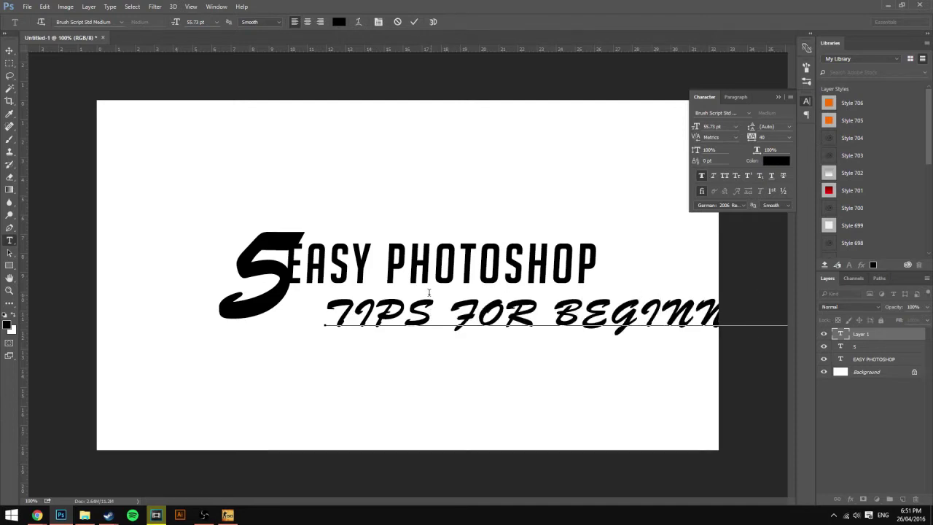
{"action": "key", "text": "ctrl+a"}
{"action": "left_click", "coordinate": [121, 21]}
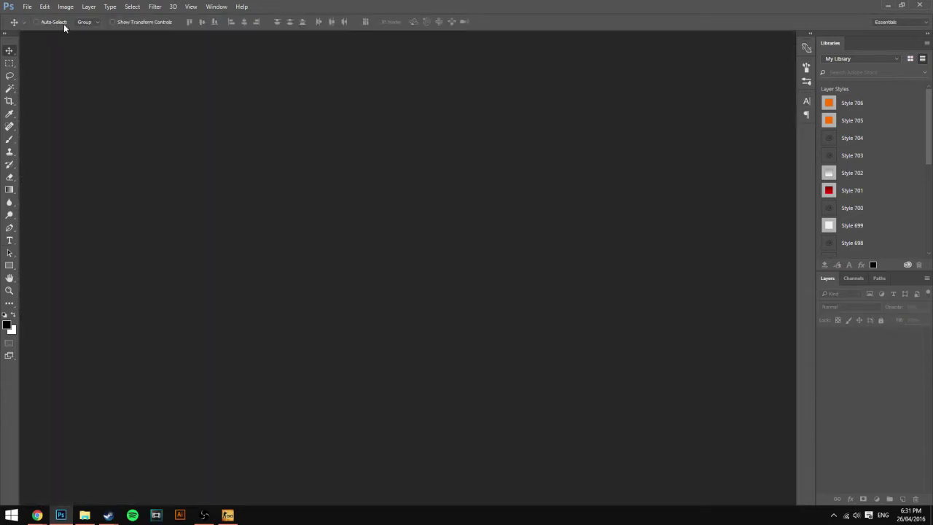
Step: Open Edit > Keyboard Shortcuts and browse the File, Edit and Layer menu commands
{"action": "left_click", "coordinate": [40, 6]}
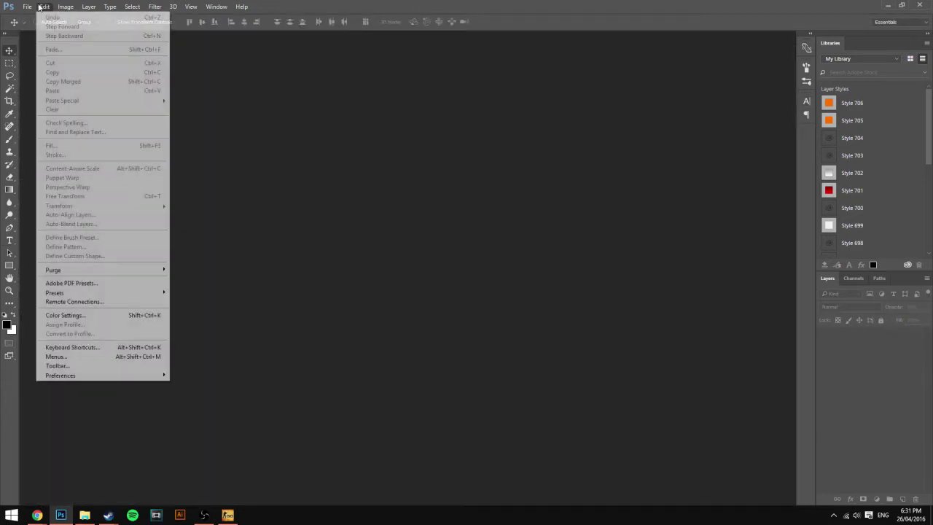
{"action": "left_click", "coordinate": [84, 348]}
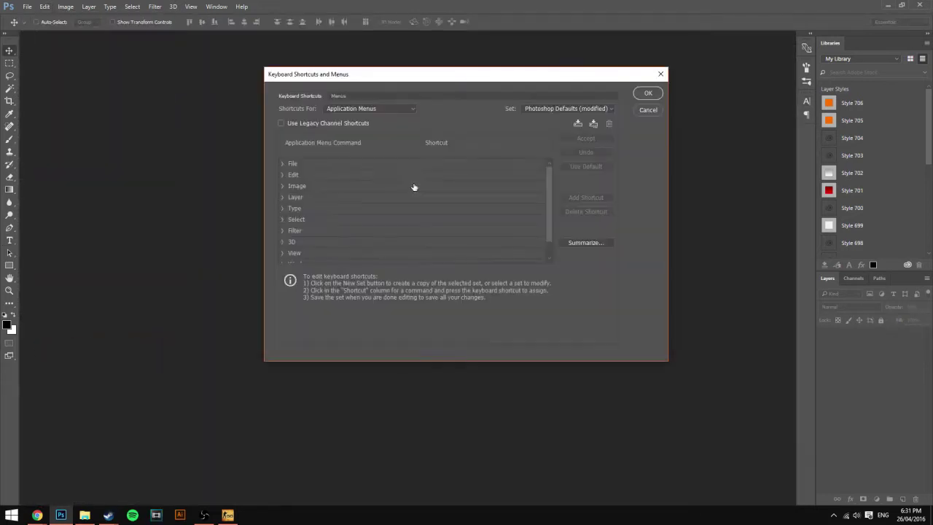
{"action": "left_click", "coordinate": [283, 164]}
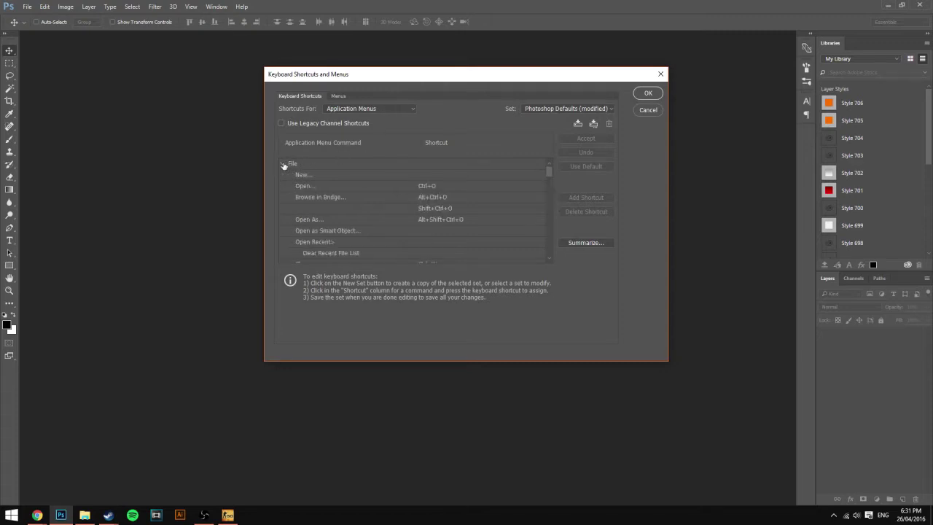
{"action": "left_click", "coordinate": [283, 164]}
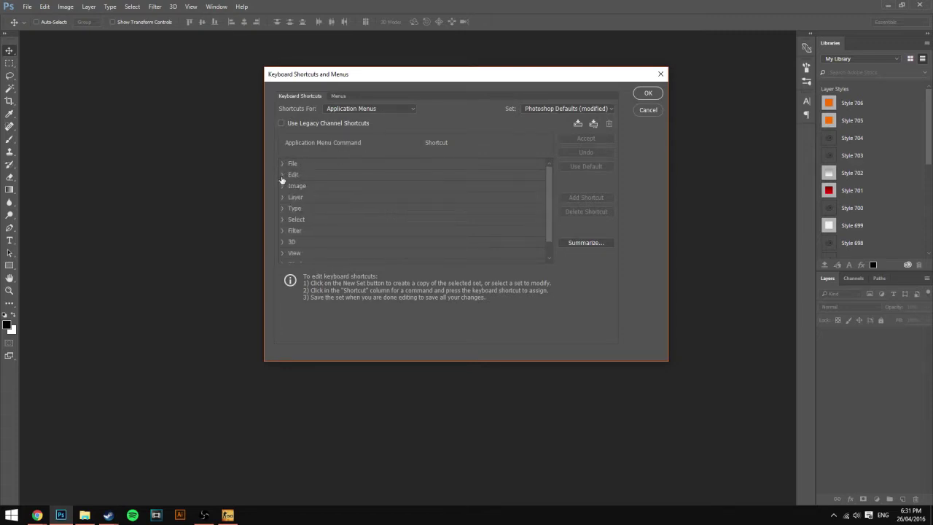
{"action": "left_click", "coordinate": [283, 174]}
{"action": "left_click", "coordinate": [283, 175]}
{"action": "left_click", "coordinate": [282, 198]}
{"action": "left_click", "coordinate": [282, 198]}
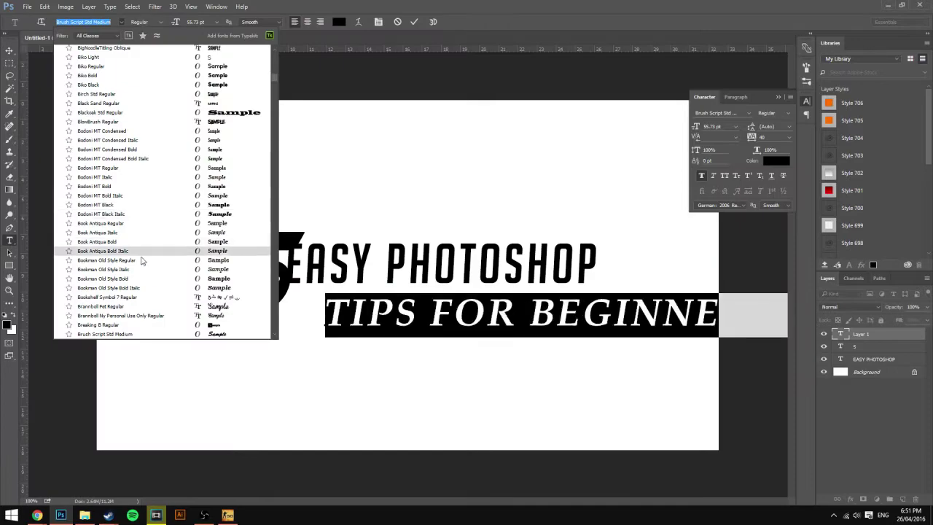
Step: Set TIPS FOR BEGINNERS to BRUSHSTRIKE Regular and shrink it to 35.73 pt
{"action": "scroll", "coordinate": [144, 271], "scroll_direction": "down", "scroll_amount": 2}
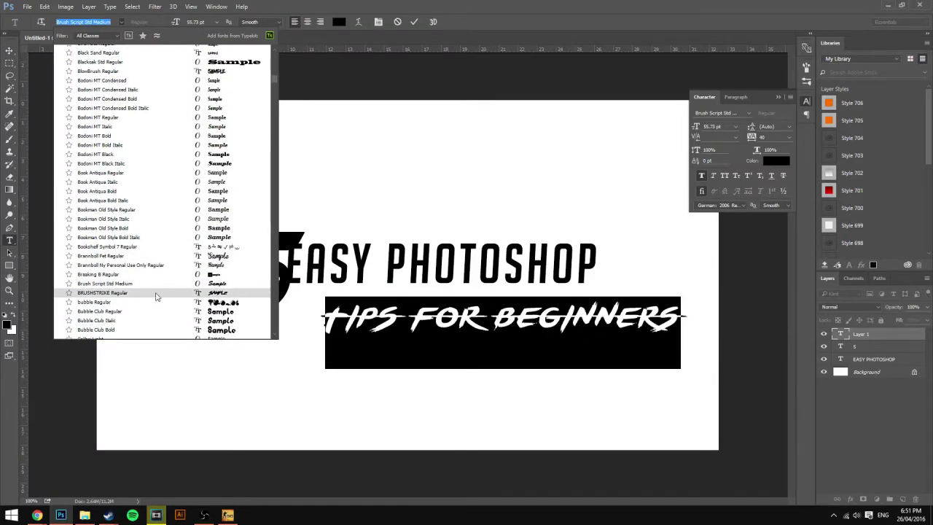
{"action": "scroll", "coordinate": [163, 314], "scroll_direction": "down", "scroll_amount": 2}
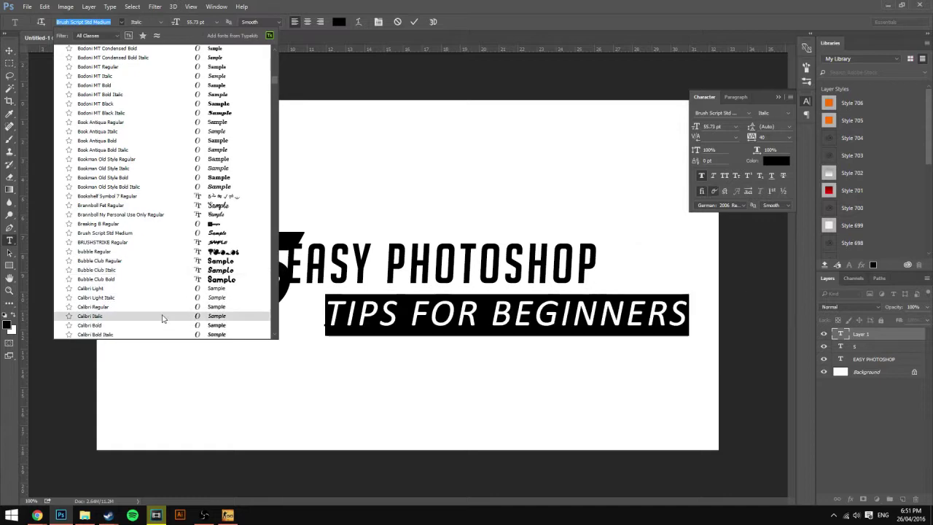
{"action": "left_click", "coordinate": [166, 242]}
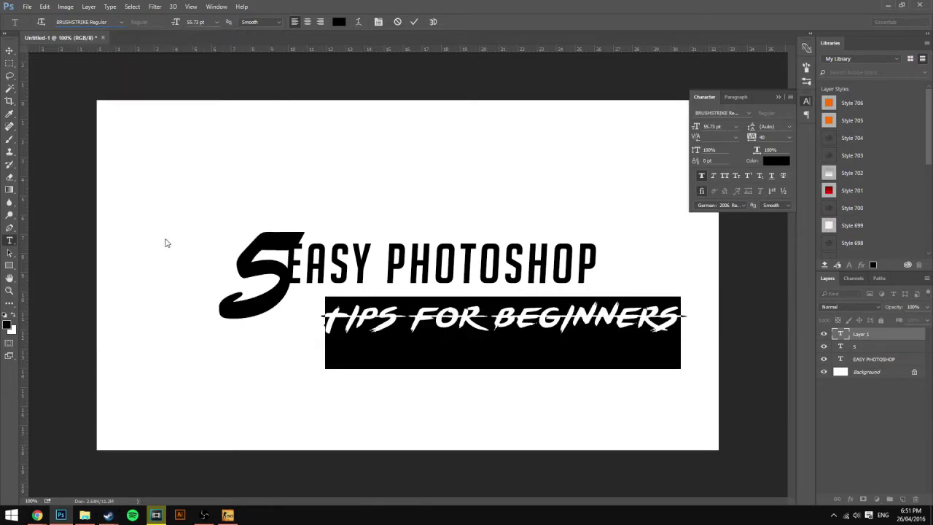
{"action": "left_click_drag", "start_coordinate": [178, 26], "coordinate": [168, 28]}
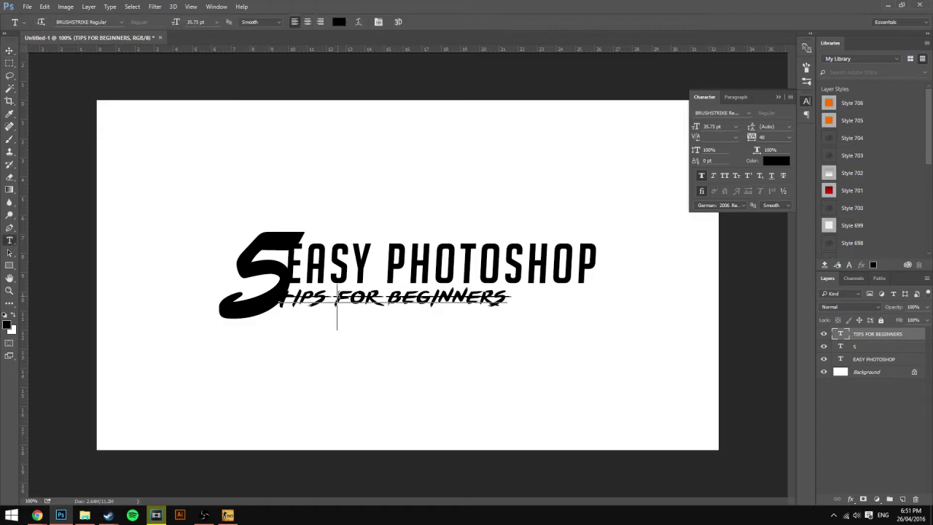
Step: Free-transform SpongeBob to stretch it wide, then widen the TIPS FOR BEGINNERS letter spacing
{"action": "triple_click", "coordinate": [313, 309]}
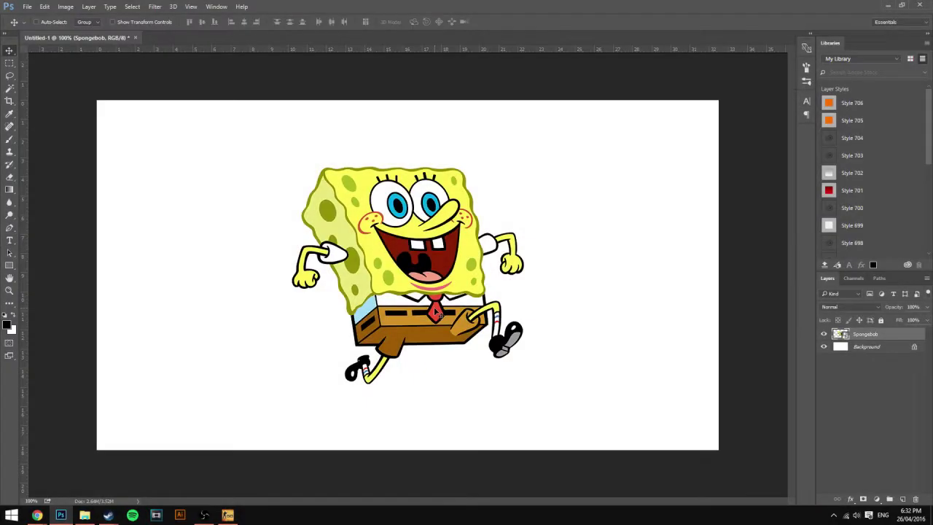
{"action": "key", "text": "ctrl+t"}
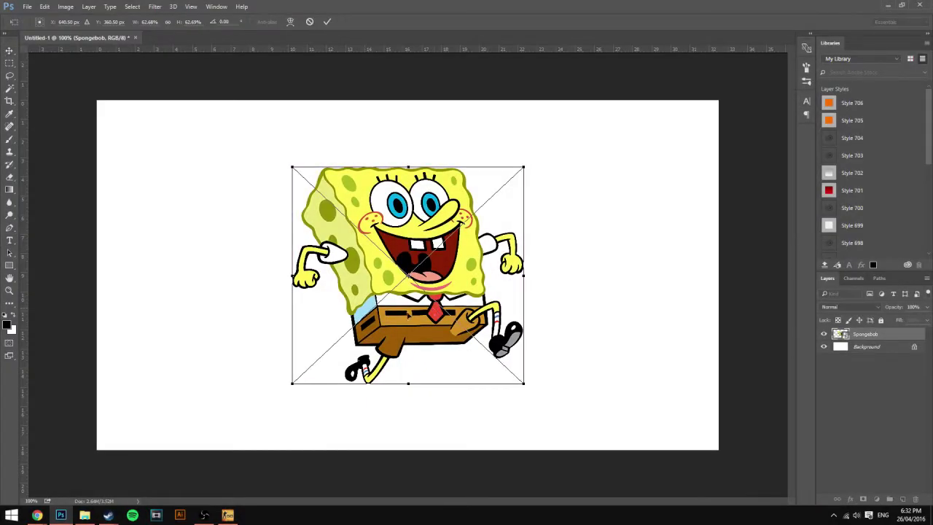
{"action": "left_click_drag", "start_coordinate": [521, 275], "coordinate": [778, 274]}
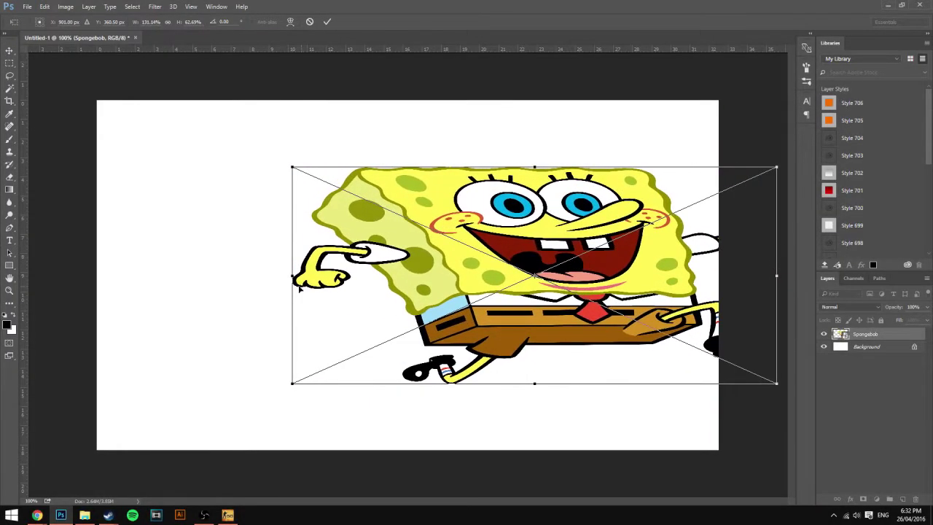
{"action": "left_click_drag", "start_coordinate": [292, 275], "coordinate": [11, 274]}
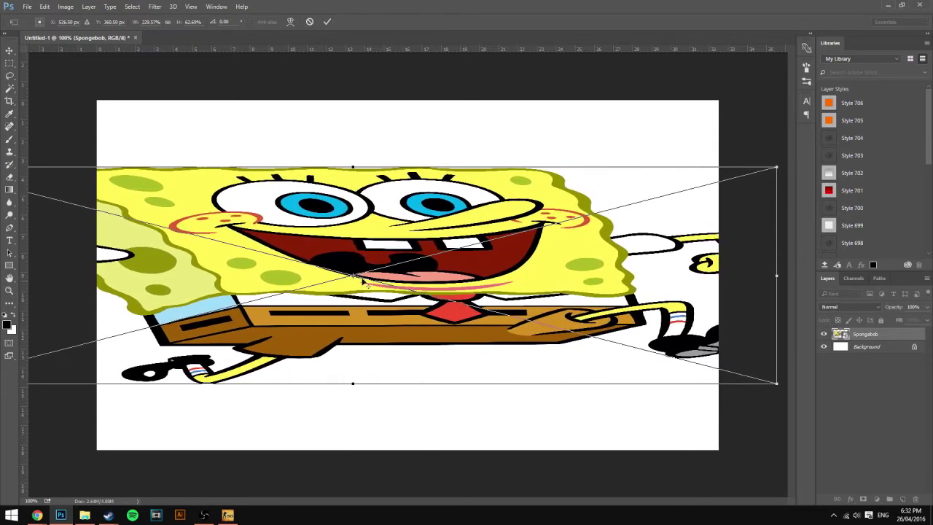
{"action": "left_click_drag", "start_coordinate": [778, 166], "coordinate": [374, 269]}
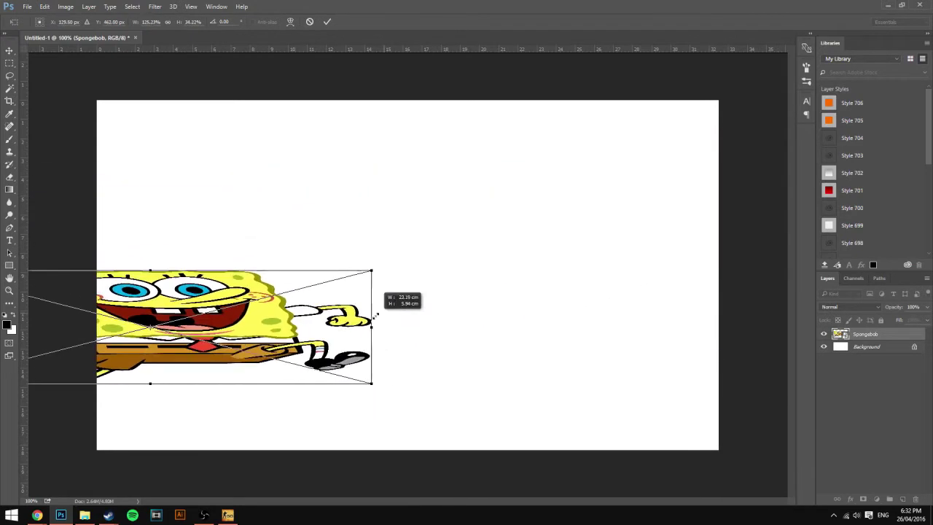
{"action": "left_click_drag", "start_coordinate": [279, 317], "coordinate": [515, 279]}
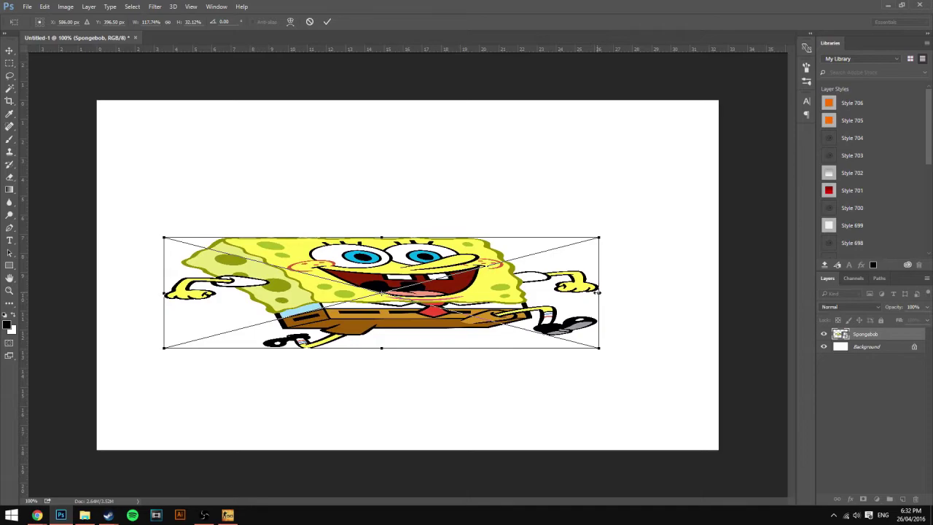
{"action": "left_click_drag", "start_coordinate": [597, 292], "coordinate": [694, 292]}
{"action": "left_click_drag", "start_coordinate": [164, 292], "coordinate": [100, 293]}
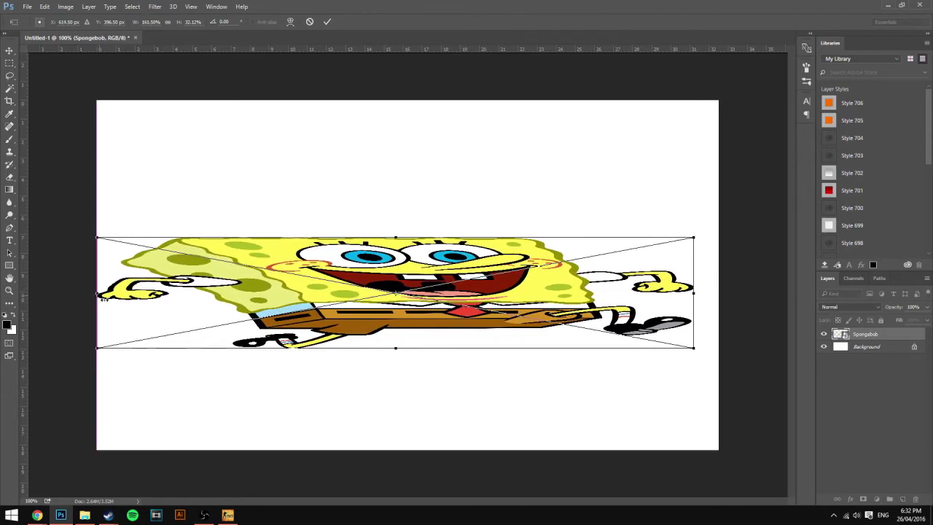
{"action": "key", "text": "Return"}
{"action": "key", "text": "ctrl+plus"}
{"action": "key", "text": "ctrl+plus"}
{"action": "key", "text": "ctrl+plus"}
{"action": "key", "text": "ctrl+plus"}
{"action": "key", "text": "ctrl+plus"}
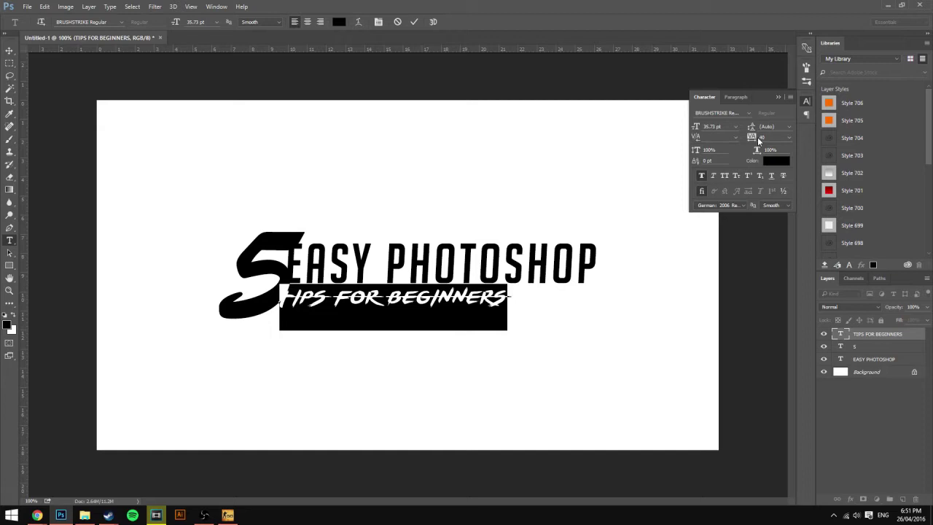
{"action": "mouse_move", "coordinate": [757, 137]}
{"action": "left_mouse_down"}
{"action": "mouse_move", "coordinate": [769, 138]}
{"action": "mouse_move", "coordinate": [758, 139]}
{"action": "left_mouse_up"}
Step: Commit the tagline edit, zoom to 200%, and open layer options for EASY PHOTOSHOP and the 5
{"action": "key", "text": "Return"}
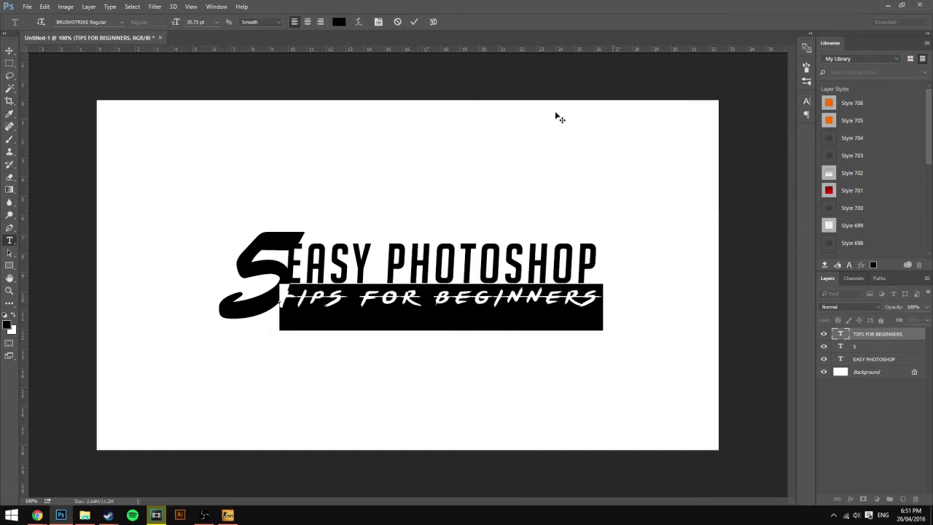
{"action": "left_click", "coordinate": [10, 52]}
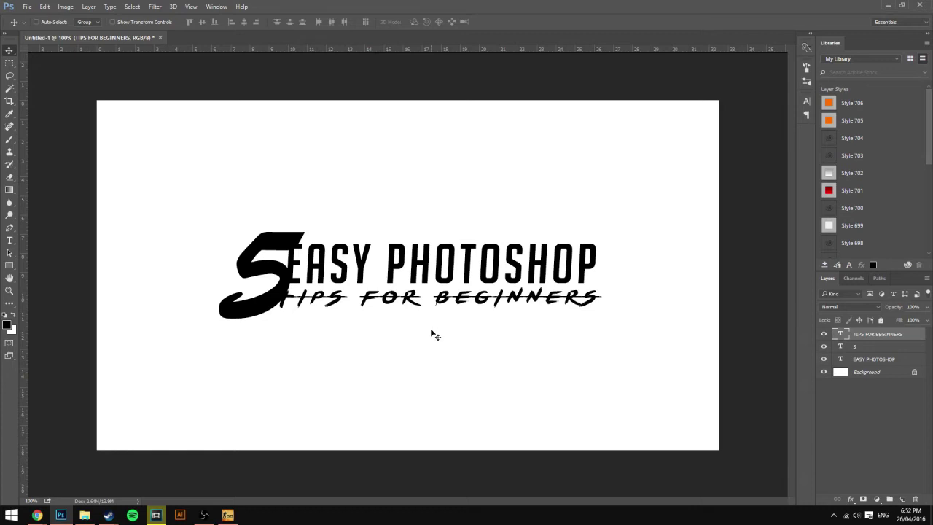
{"action": "key", "text": "ctrl+plus"}
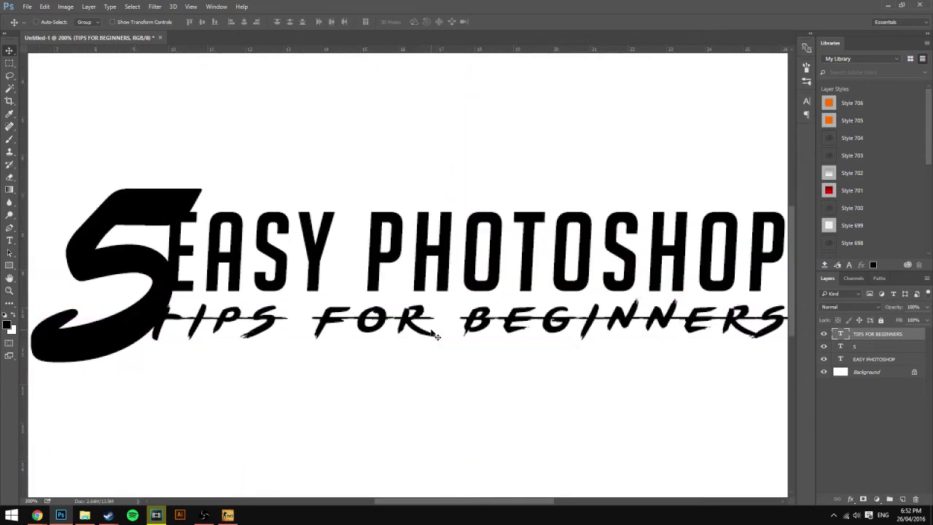
{"action": "right_click", "coordinate": [902, 363]}
{"action": "right_click", "coordinate": [874, 347]}
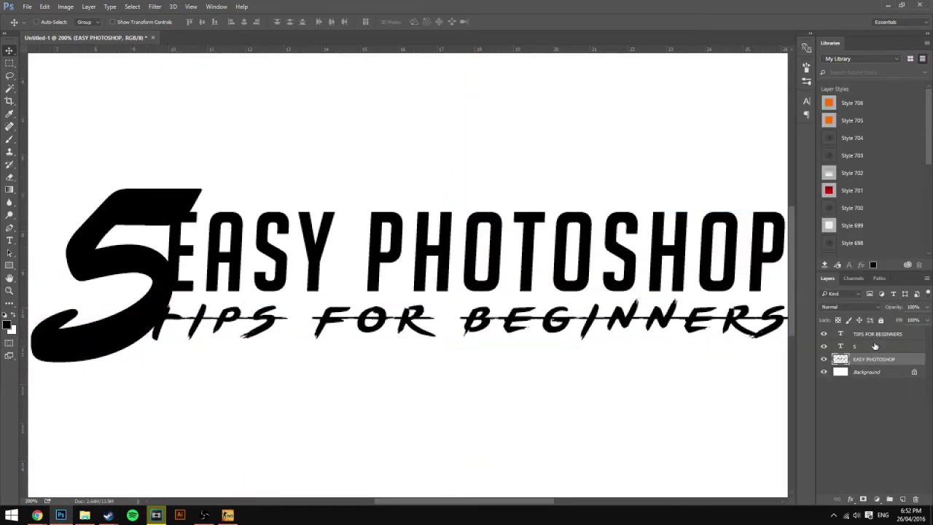
{"action": "right_click", "coordinate": [875, 347]}
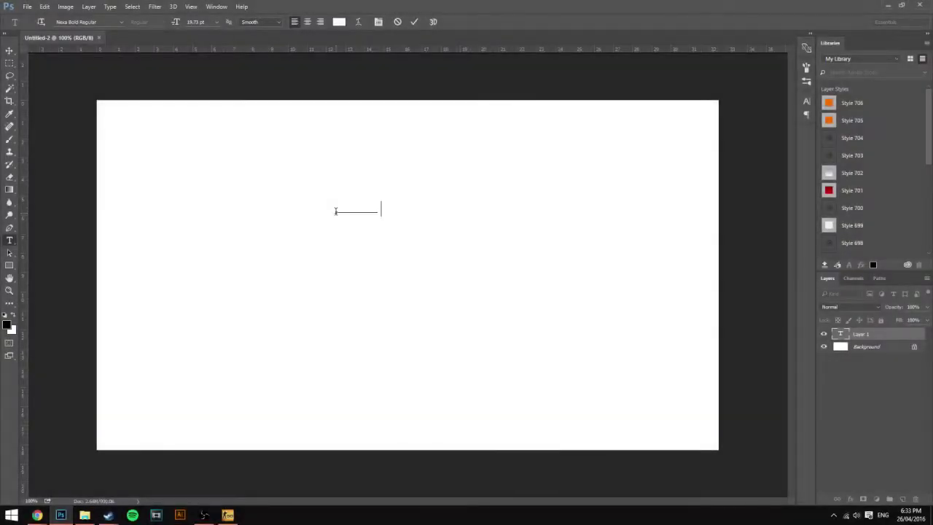
Step: Type DONT USE, then duplicate it as an OVERUSED line in the Long Shot font
{"action": "type", "text": "DONT USE"}
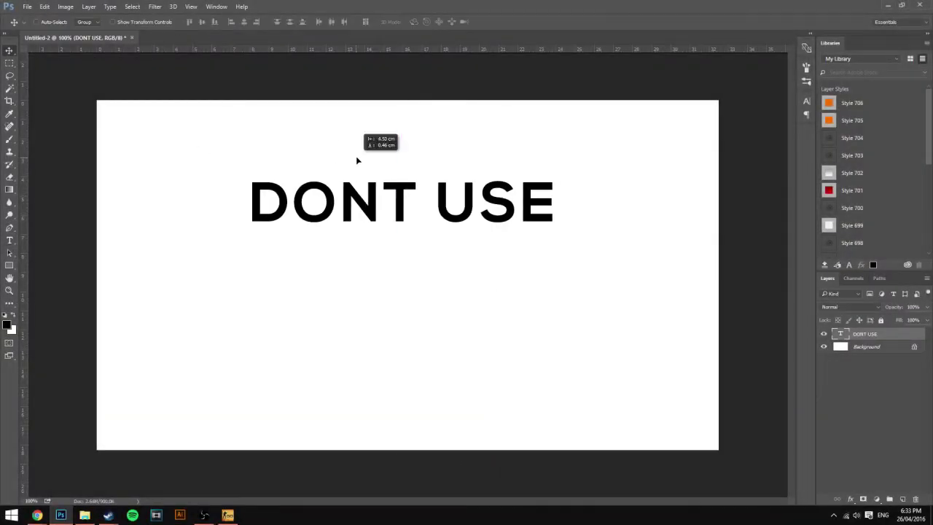
{"action": "left_click_drag", "start_coordinate": [357, 159], "coordinate": [365, 216]}
{"action": "key", "text": "ctrl+j"}
{"action": "double_click", "coordinate": [840, 334]}
{"action": "type", "text": "OVERUSED"}
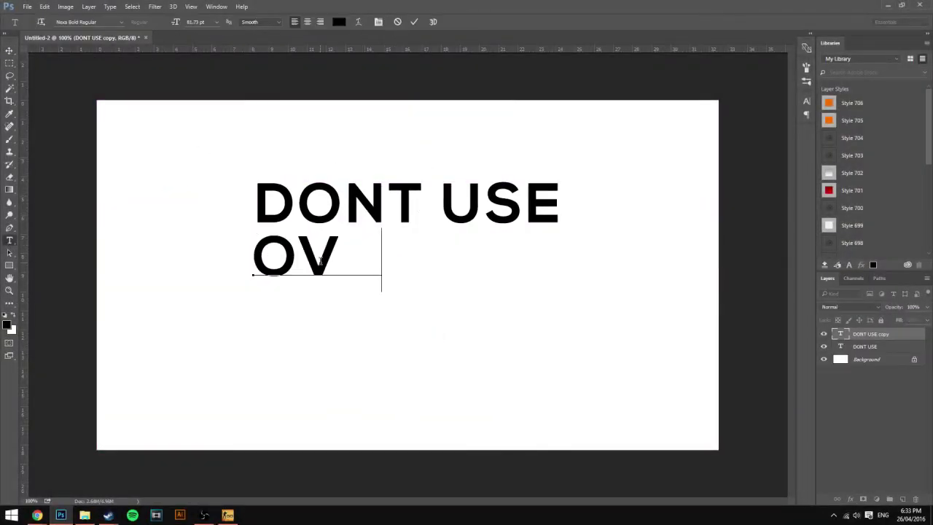
{"action": "key", "text": "ctrl+a"}
{"action": "left_click", "coordinate": [109, 21]}
{"action": "type", "text": "long"}
{"action": "key", "text": "Return"}
{"action": "left_click", "coordinate": [806, 101]}
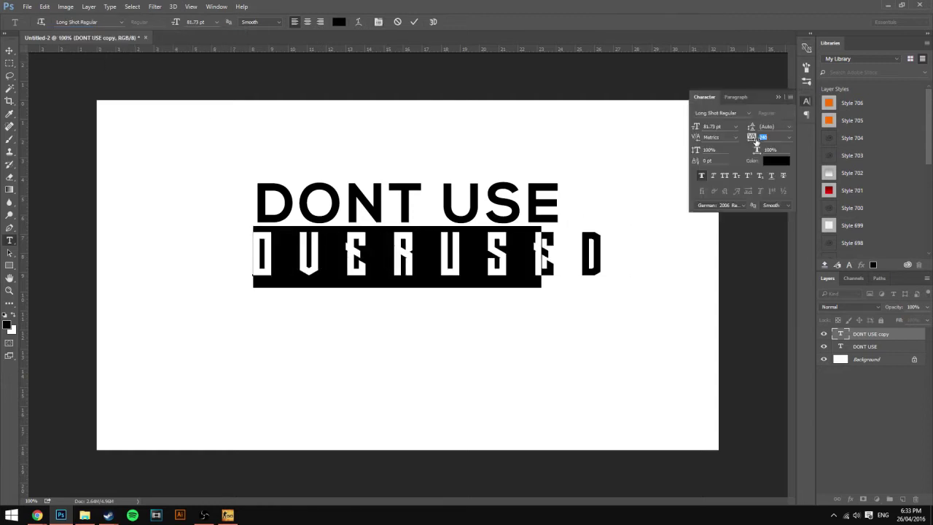
{"action": "left_click", "coordinate": [778, 97]}
{"action": "key", "text": "ctrl+Return"}
Step: Add a smaller FONTS line in Bebas below OVERUSED and lower the title lines
{"action": "left_click", "coordinate": [276, 325]}
{"action": "type", "text": "FONTS"}
{"action": "key", "text": "ctrl+a"}
{"action": "left_click", "coordinate": [109, 21]}
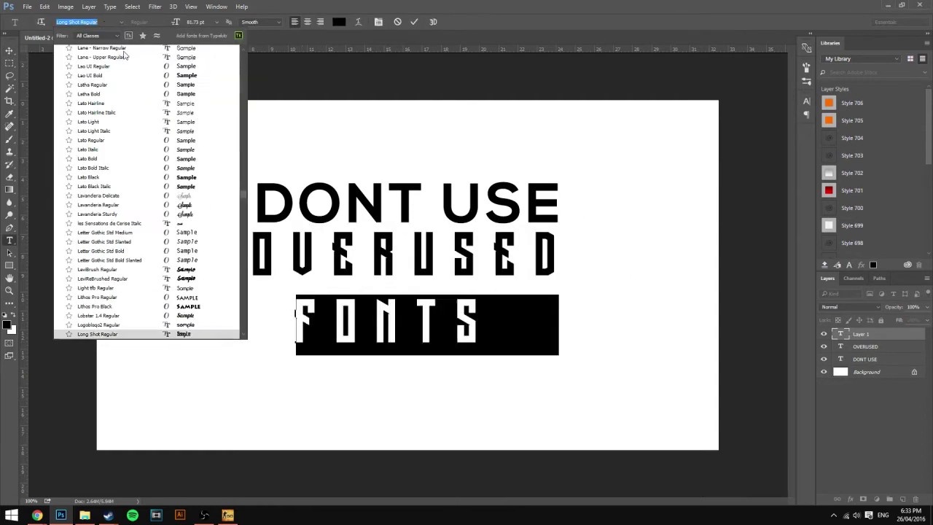
{"action": "type", "text": "beb"}
{"action": "key", "text": "Return"}
{"action": "left_click_drag", "start_coordinate": [175, 21], "coordinate": [167, 21]}
{"action": "key", "text": "ctrl+Return"}
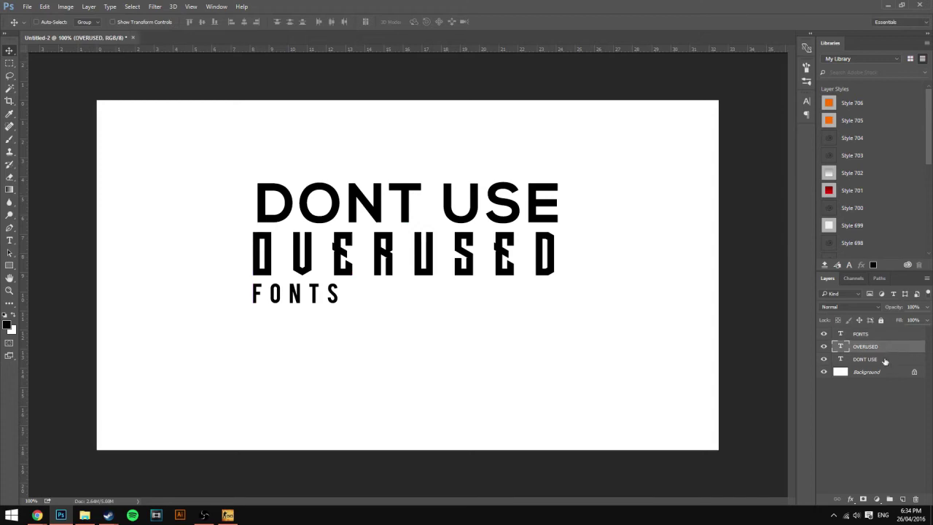
{"action": "left_click_drag", "start_coordinate": [379, 208], "coordinate": [377, 217]}
Step: Widen the letter spacing of FONTS in the Character settings
{"action": "double_click", "coordinate": [840, 334]}
{"action": "left_click", "coordinate": [806, 100]}
{"action": "left_click_drag", "start_coordinate": [754, 138], "coordinate": [791, 137]}
{"action": "left_click", "coordinate": [806, 101]}
{"action": "key", "text": "ctrl+Return"}
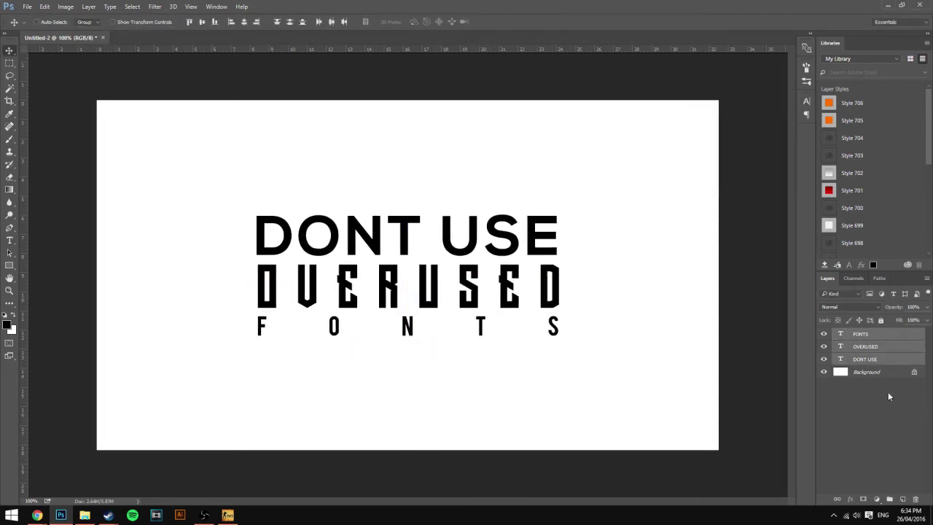
Step: Give the background a black Color Overlay and the text group a dark red one
{"action": "left_click", "coordinate": [788, 125]}
{"action": "left_click", "coordinate": [507, 440]}
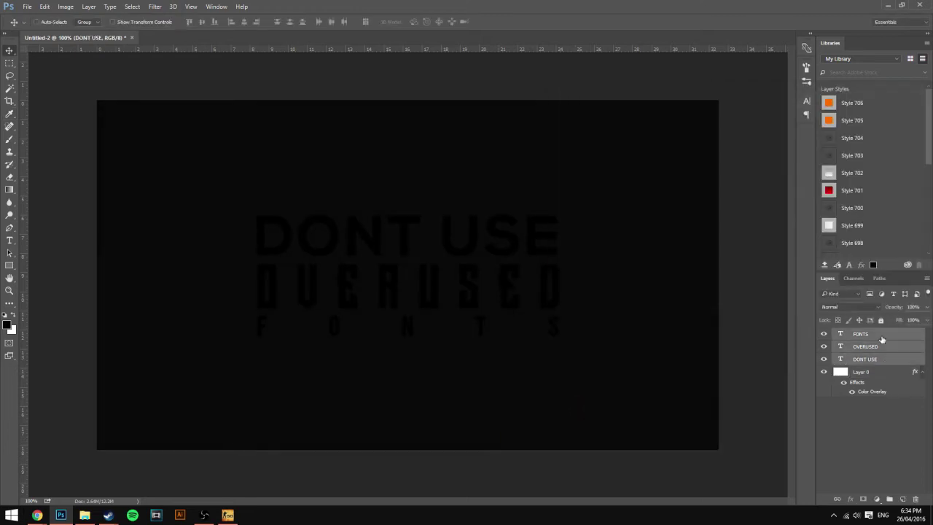
{"action": "double_click", "coordinate": [867, 333]}
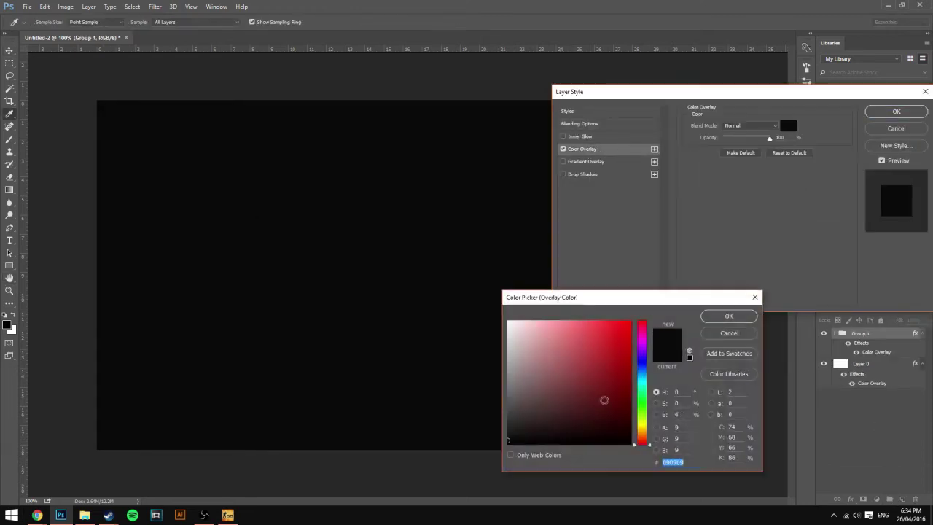
{"action": "left_click", "coordinate": [602, 385]}
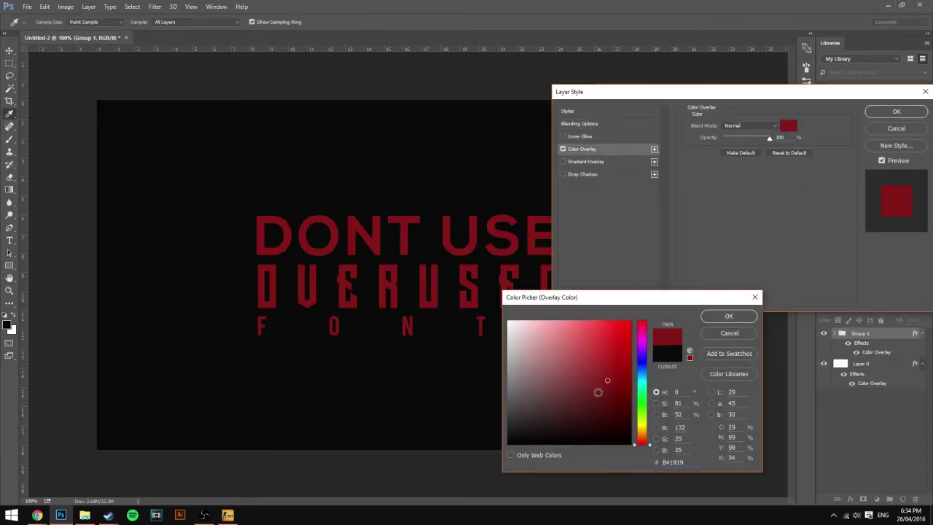
{"action": "left_click", "coordinate": [897, 498]}
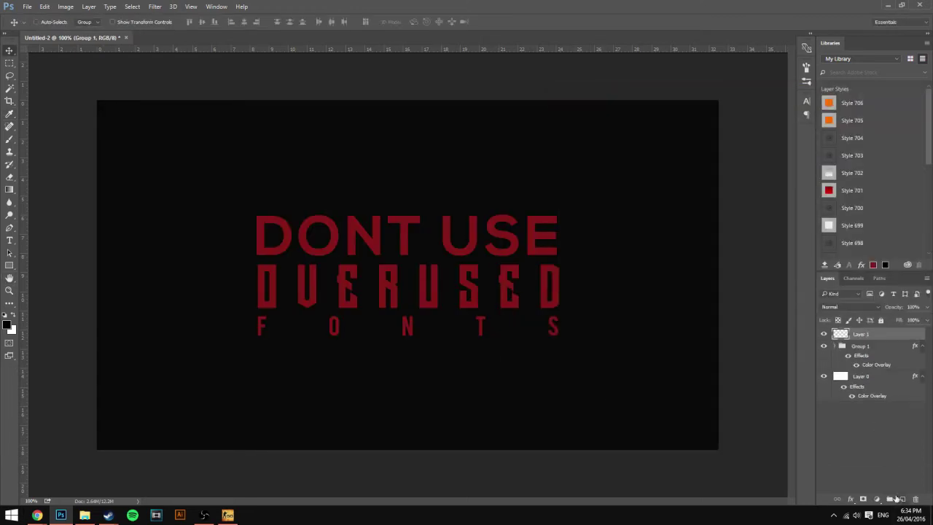
Step: Draw a closed Pen path around the canvas corner area
{"action": "left_click", "coordinate": [86, 461]}
{"action": "left_click", "coordinate": [751, 103]}
{"action": "left_click", "coordinate": [55, 79]}
{"action": "left_click", "coordinate": [46, 416]}
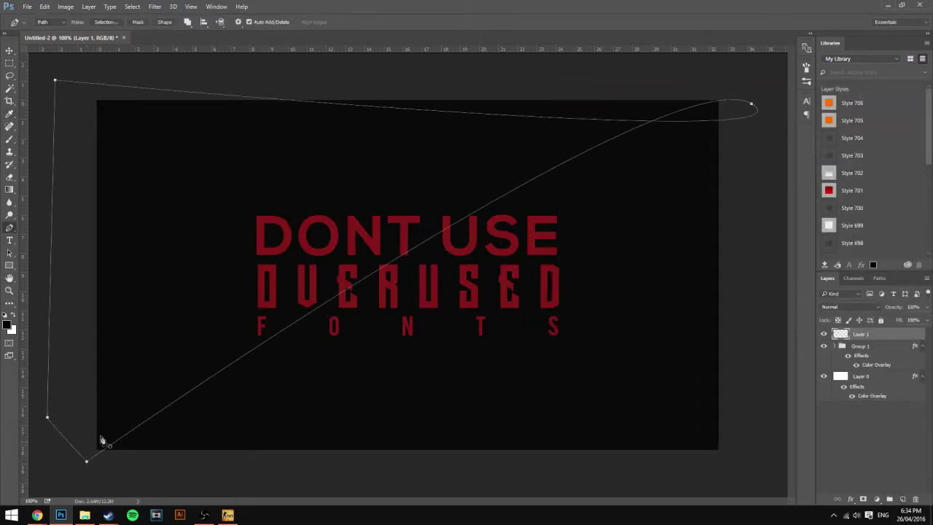
{"action": "left_click", "coordinate": [86, 460]}
{"action": "right_click", "coordinate": [194, 36]}
{"action": "left_click", "coordinate": [228, 100]}
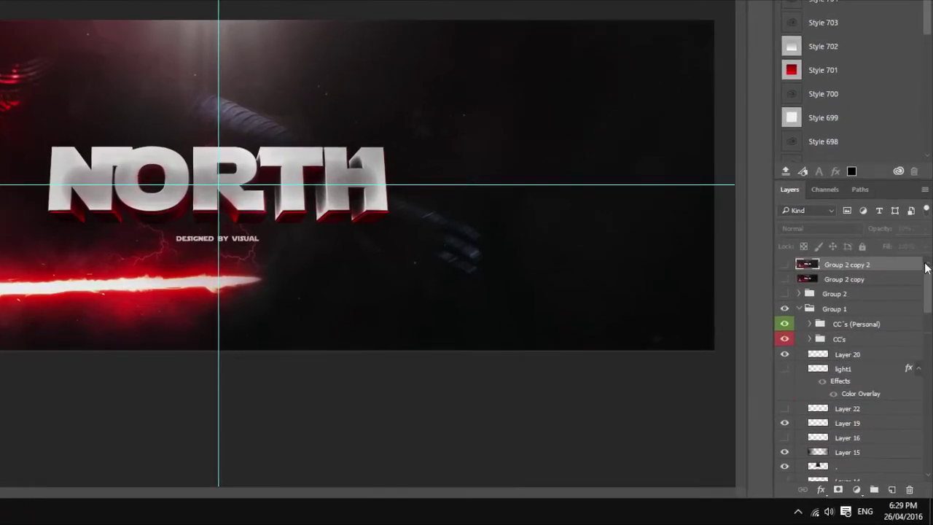
Step: Expand and collapse Group 1 and the CC's groups in the NORTH file's Layers panel, then return to the title document
{"action": "left_click", "coordinate": [799, 309]}
{"action": "left_click", "coordinate": [800, 309]}
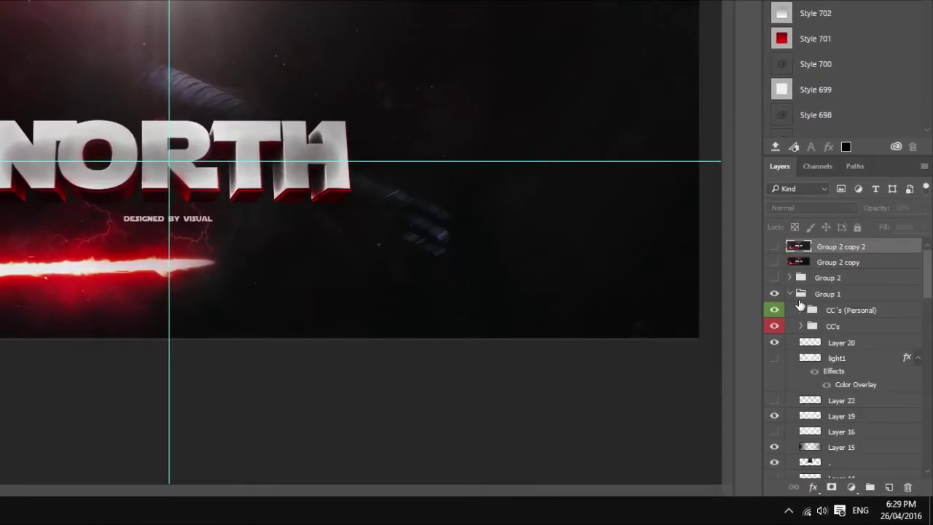
{"action": "scroll", "coordinate": [800, 304], "scroll_direction": "down", "scroll_amount": 2}
{"action": "left_click", "coordinate": [801, 280]}
{"action": "left_click", "coordinate": [801, 279]}
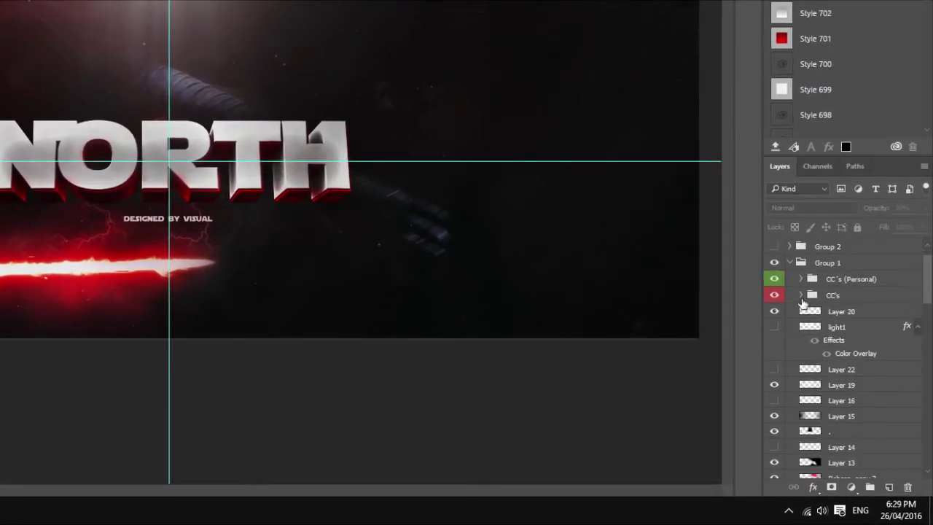
{"action": "left_click", "coordinate": [801, 295]}
{"action": "left_click", "coordinate": [801, 295]}
{"action": "scroll", "coordinate": [802, 301], "scroll_direction": "down", "scroll_amount": 1}
{"action": "scroll", "coordinate": [801, 304], "scroll_direction": "down", "scroll_amount": 4}
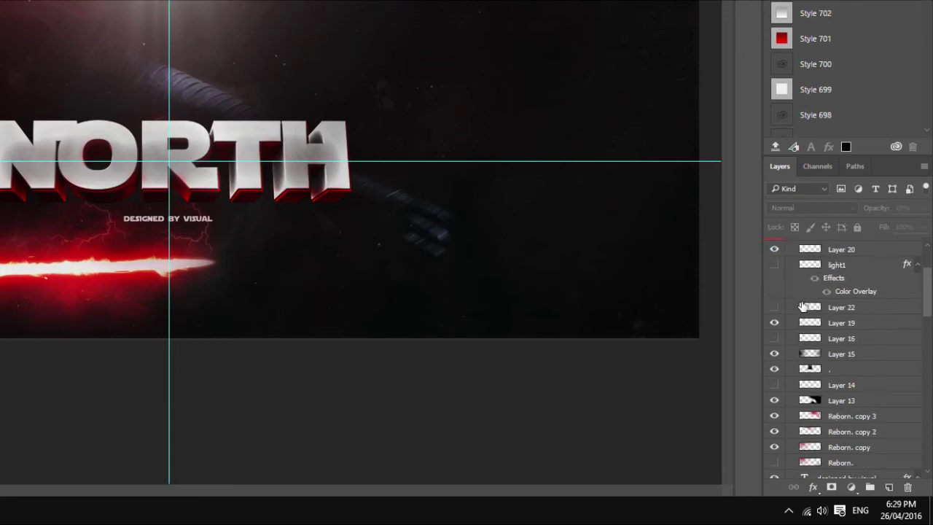
{"action": "left_click_drag", "start_coordinate": [927, 301], "coordinate": [929, 377]}
{"action": "left_click_drag", "start_coordinate": [929, 383], "coordinate": [929, 417]}
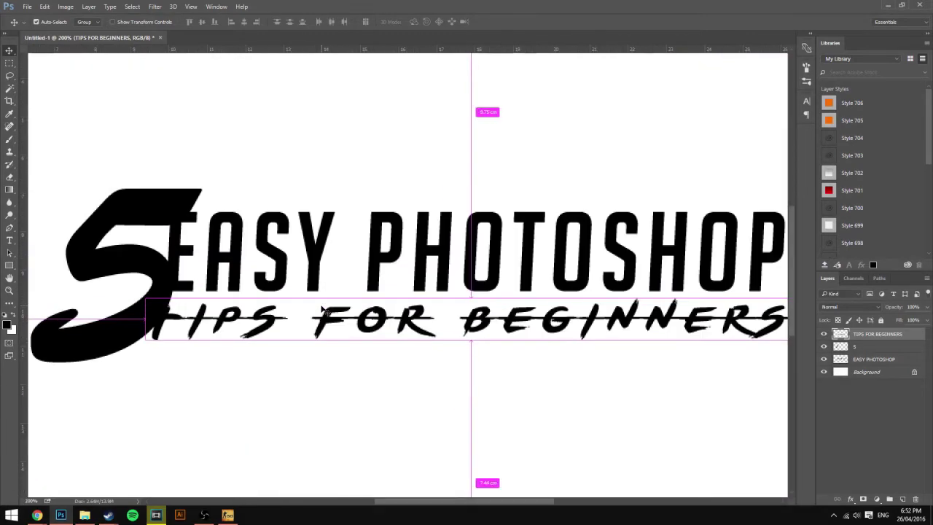
Step: Zoom in and toggle the big 5's visibility to inspect its overlap with the E
{"action": "key", "text": "ctrl+plus"}
{"action": "left_click_drag", "start_coordinate": [433, 505], "coordinate": [377, 505]}
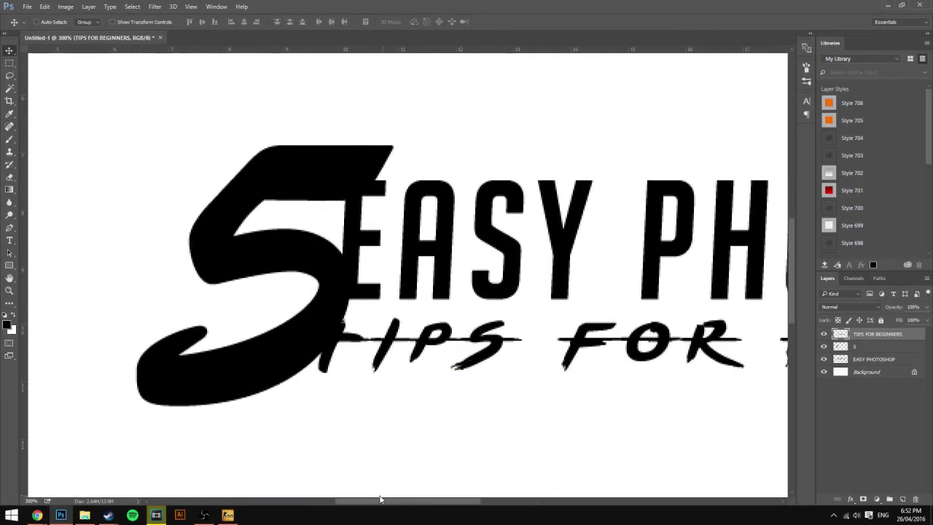
{"action": "left_click", "coordinate": [875, 346]}
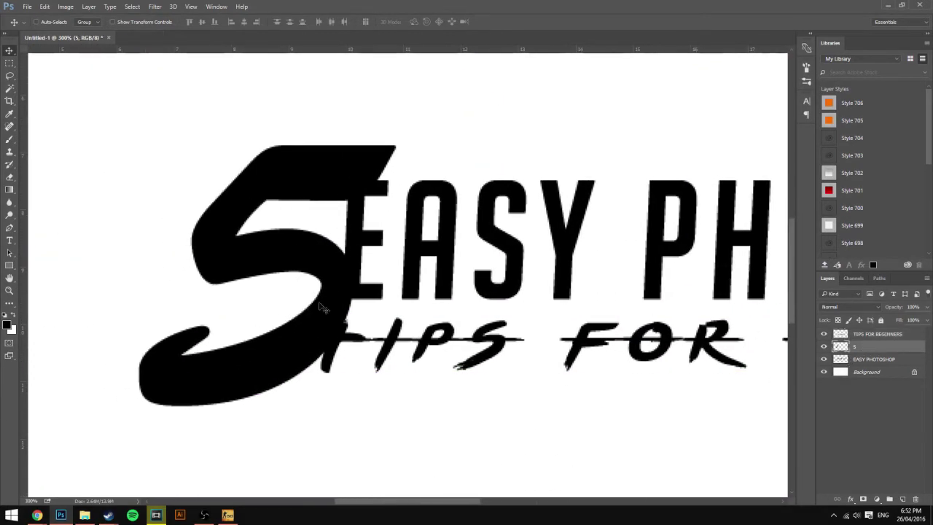
{"action": "left_click", "coordinate": [822, 346]}
{"action": "left_click", "coordinate": [823, 347]}
{"action": "left_click", "coordinate": [823, 347]}
{"action": "left_click", "coordinate": [823, 346]}
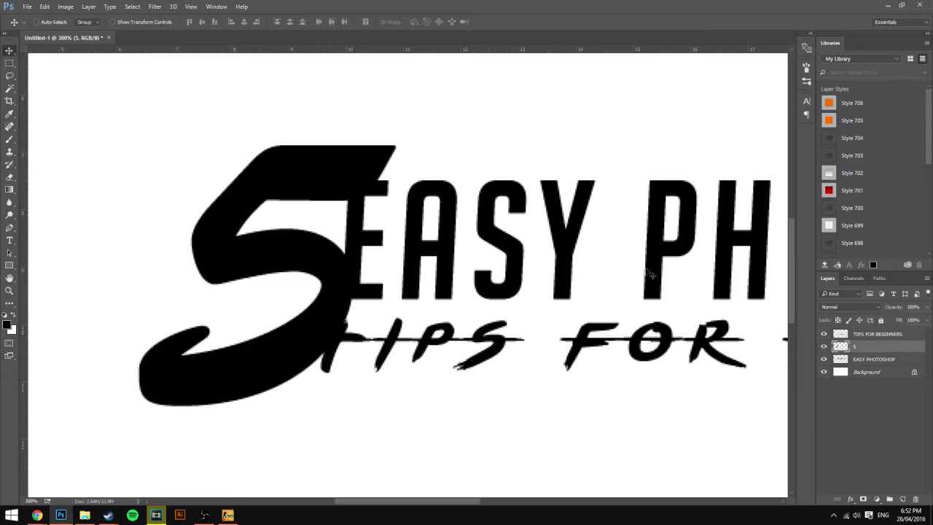
{"action": "left_click", "coordinate": [869, 359]}
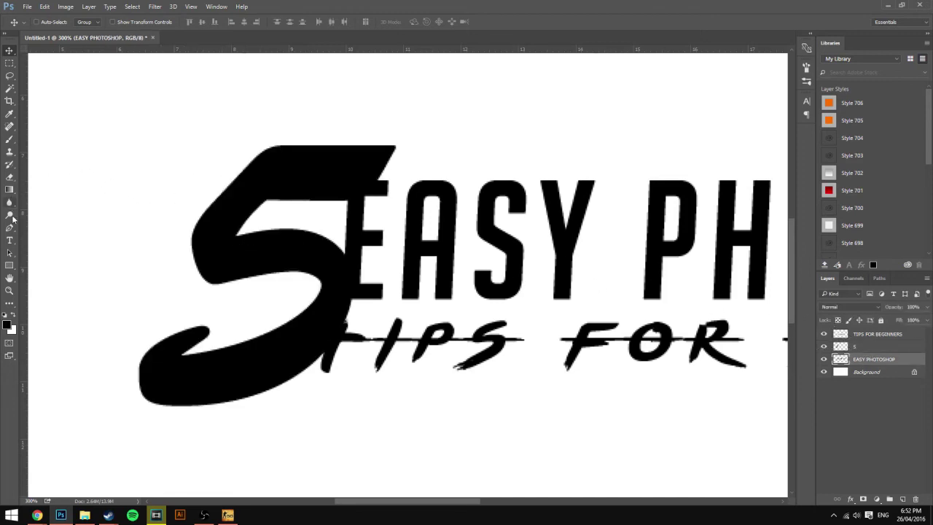
Step: Start a Pen path at the E's top, curving it along the 5's edge
{"action": "left_click", "coordinate": [9, 227]}
{"action": "left_click", "coordinate": [381, 176]}
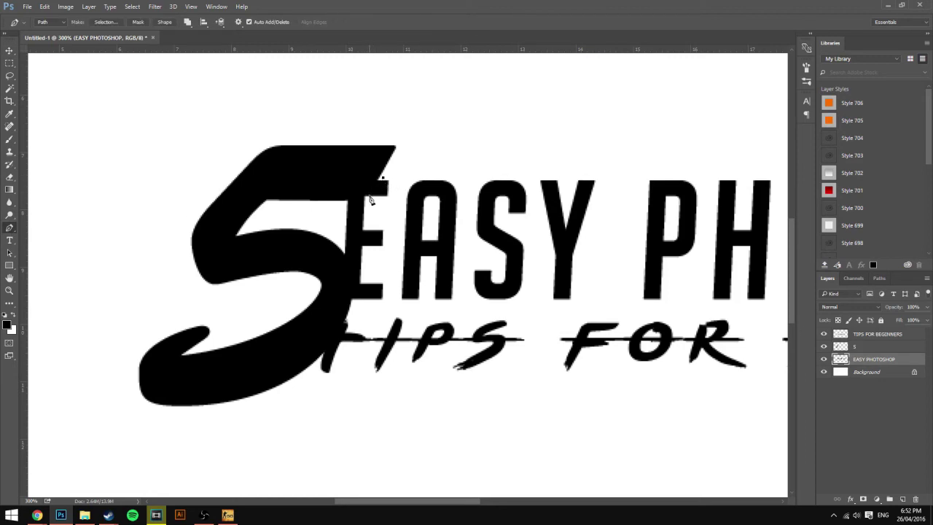
{"action": "left_click", "coordinate": [869, 347]}
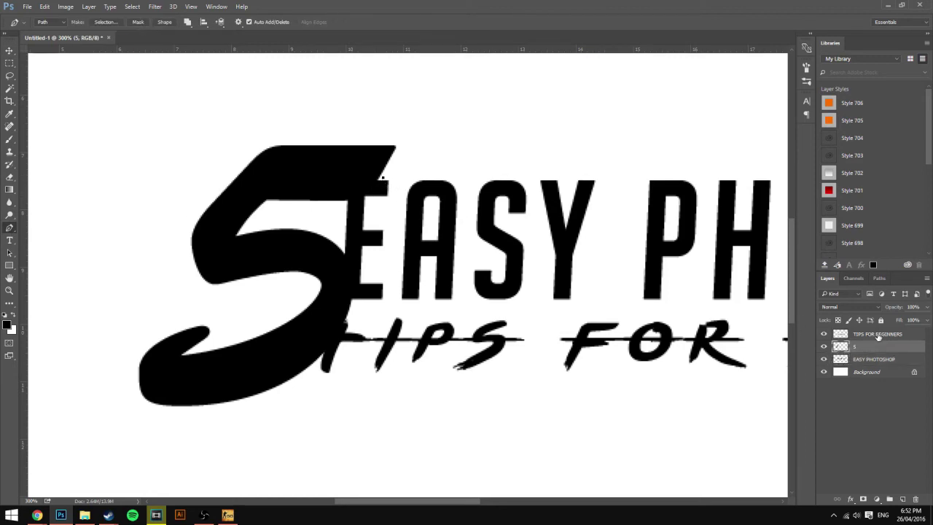
{"action": "left_click", "coordinate": [872, 336]}
{"action": "left_click", "coordinate": [865, 359]}
{"action": "left_click", "coordinate": [825, 359]}
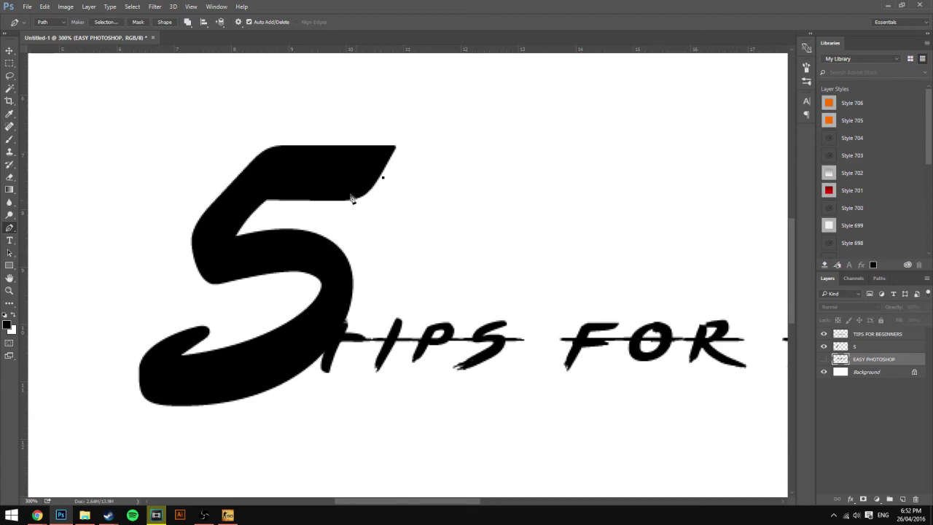
{"action": "left_click_drag", "start_coordinate": [358, 201], "coordinate": [346, 205]}
{"action": "left_click", "coordinate": [824, 359]}
Step: Close the path, delete the E's top as a selection, then hide EASY PHOTOSHOP
{"action": "left_click", "coordinate": [333, 169]}
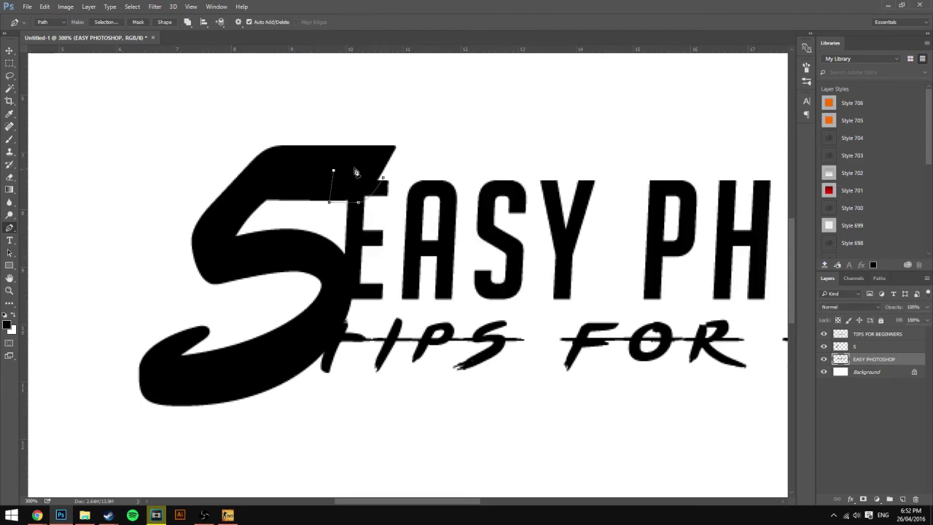
{"action": "left_click", "coordinate": [368, 169]}
{"action": "left_click", "coordinate": [382, 177]}
{"action": "right_click", "coordinate": [358, 182]}
{"action": "left_click", "coordinate": [397, 227]}
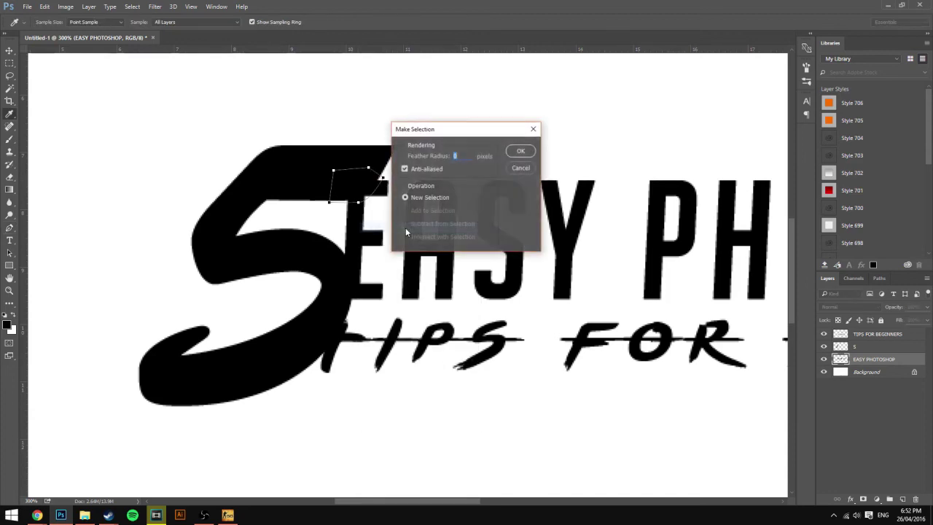
{"action": "key", "text": "Return"}
{"action": "key", "text": "Delete"}
{"action": "key", "text": "ctrl+d"}
{"action": "scroll", "coordinate": [400, 232], "scroll_direction": "down", "scroll_amount": 2}
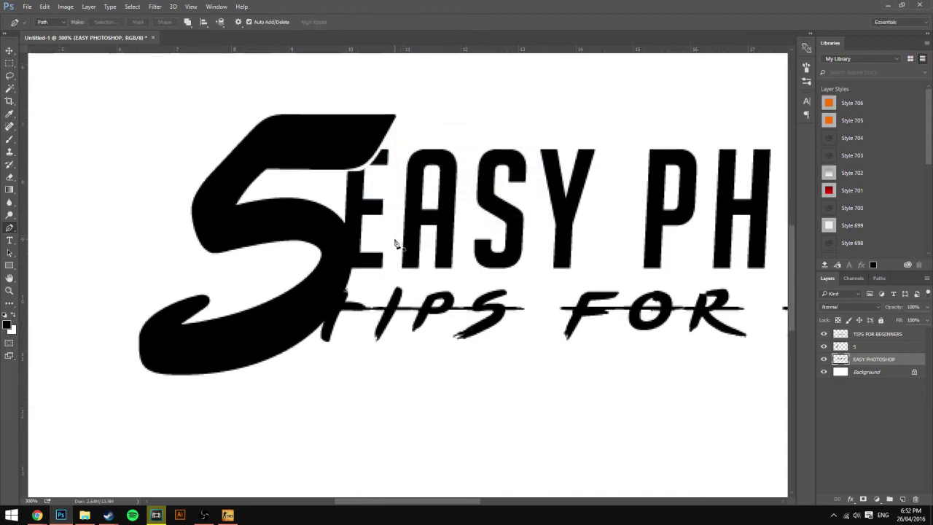
{"action": "left_click", "coordinate": [823, 359]}
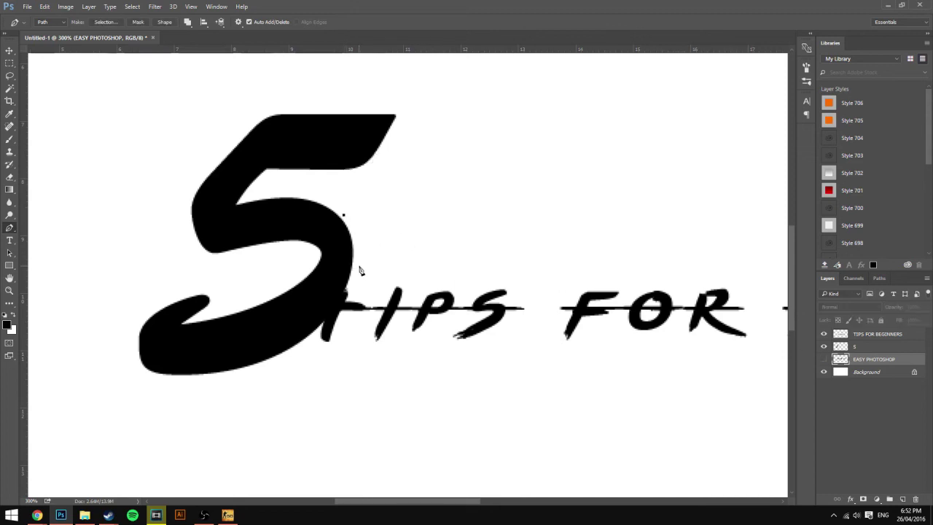